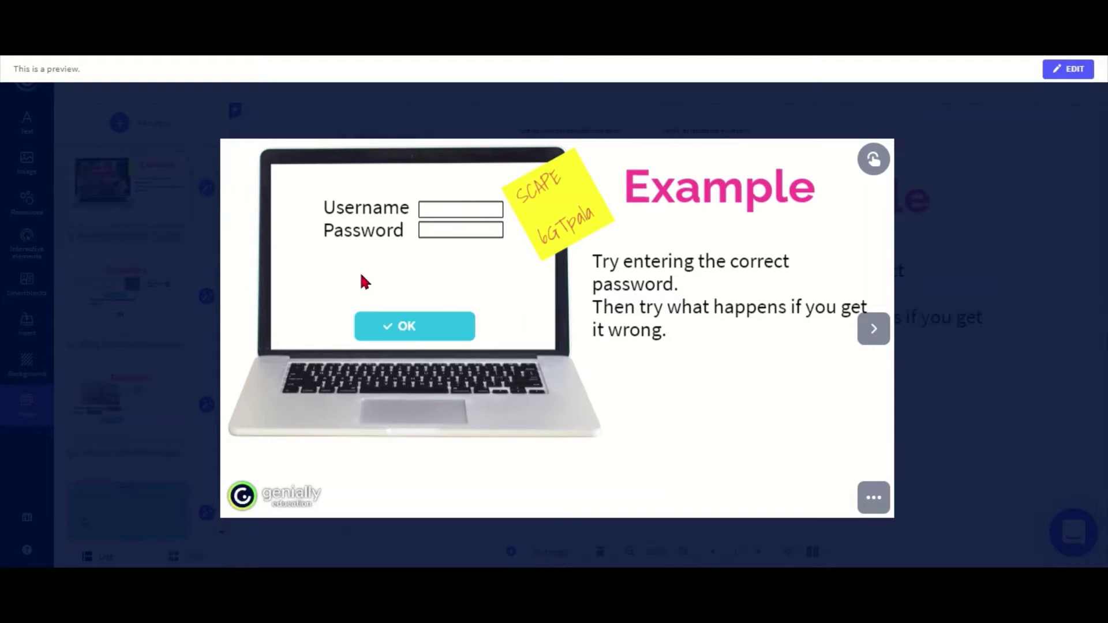
# Step: Submit the wrong username 'aksjdf' on the login slide to see the error
pyautogui.click(434, 209)
pyautogui.write('aksjdf')
pyautogui.click(409, 327)
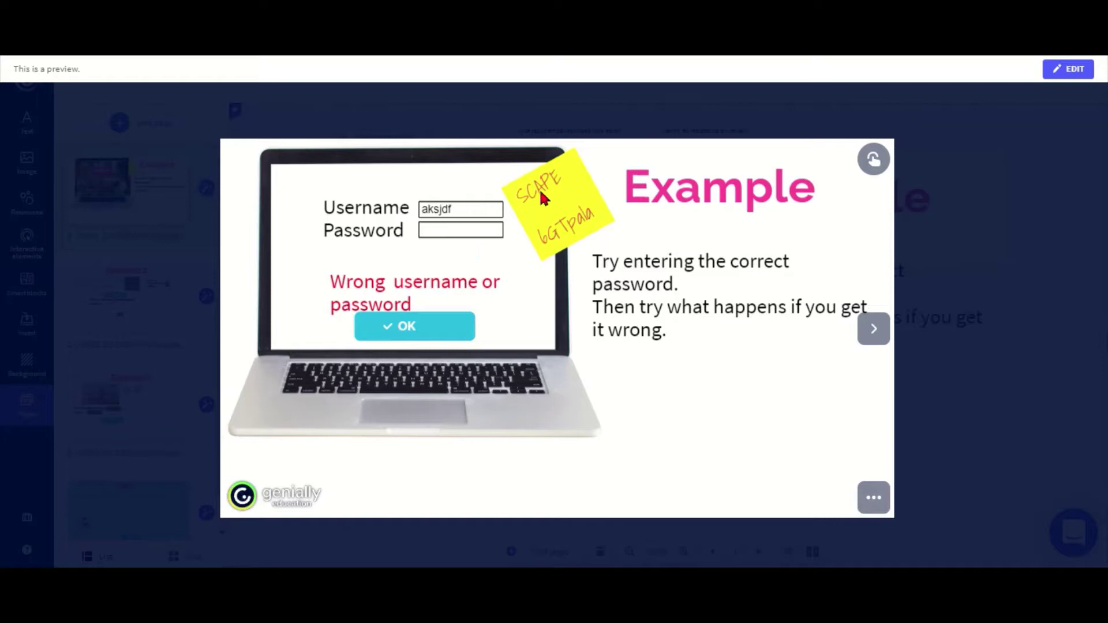
# Step: Replace it with username SCAPE and the sticky-note password, then submit
pyautogui.moveTo(470, 211); pyautogui.dragTo(411, 216)
pyautogui.press('BackSpace')
pyautogui.write('SCAPE')
pyautogui.write('6GTpala')
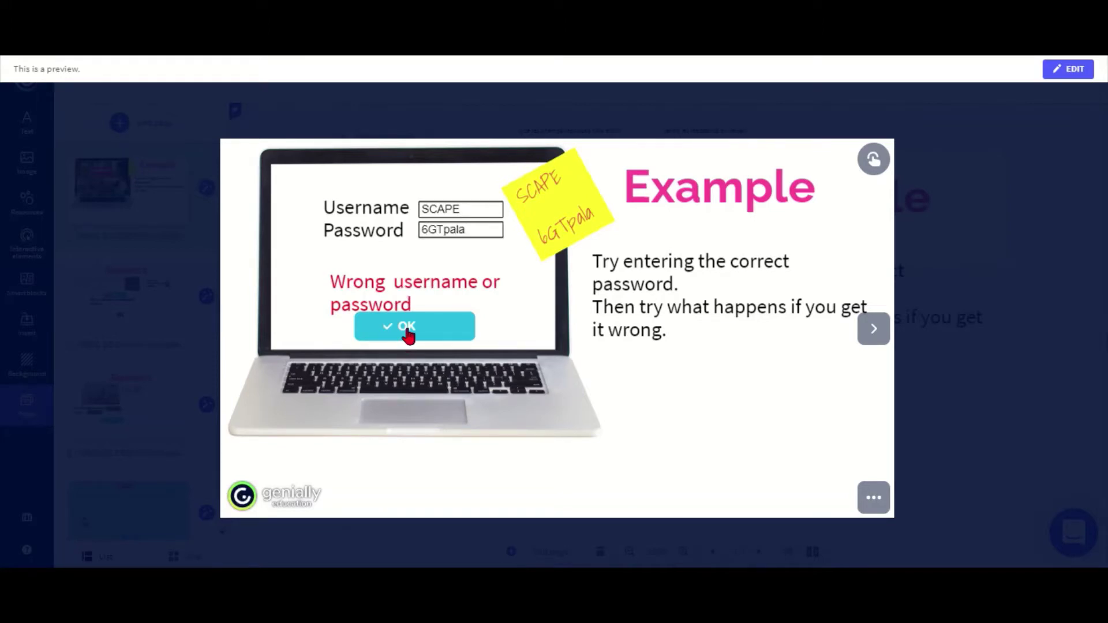
pyautogui.click(407, 331)
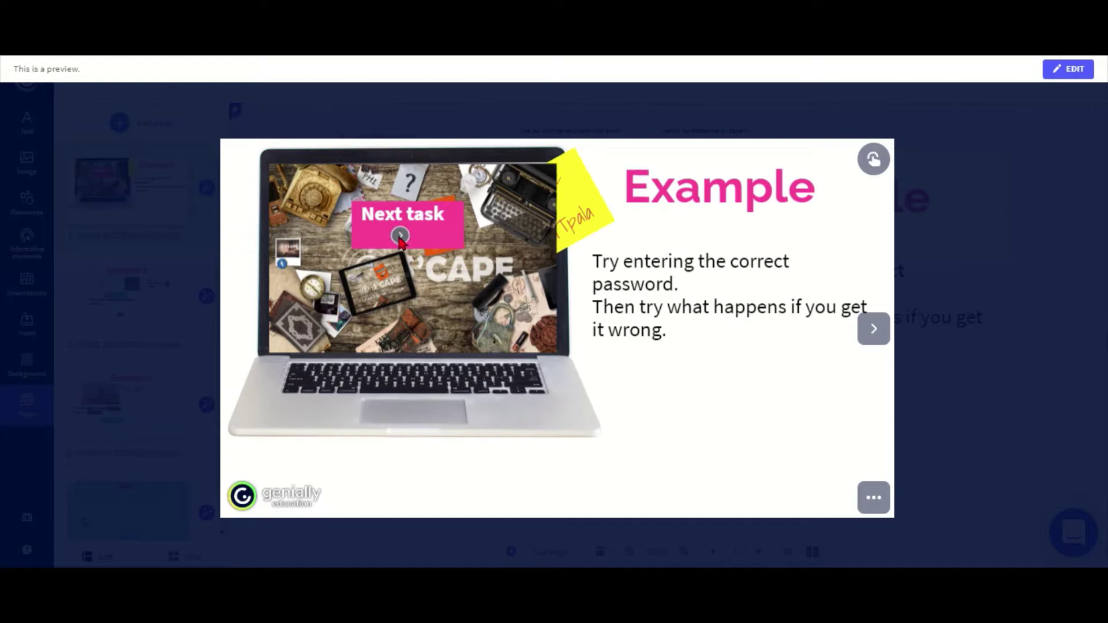
# Step: On Example 2, answer London, 9 and 'kajsdf' for the lemon colour, then check
pyautogui.click(876, 333)
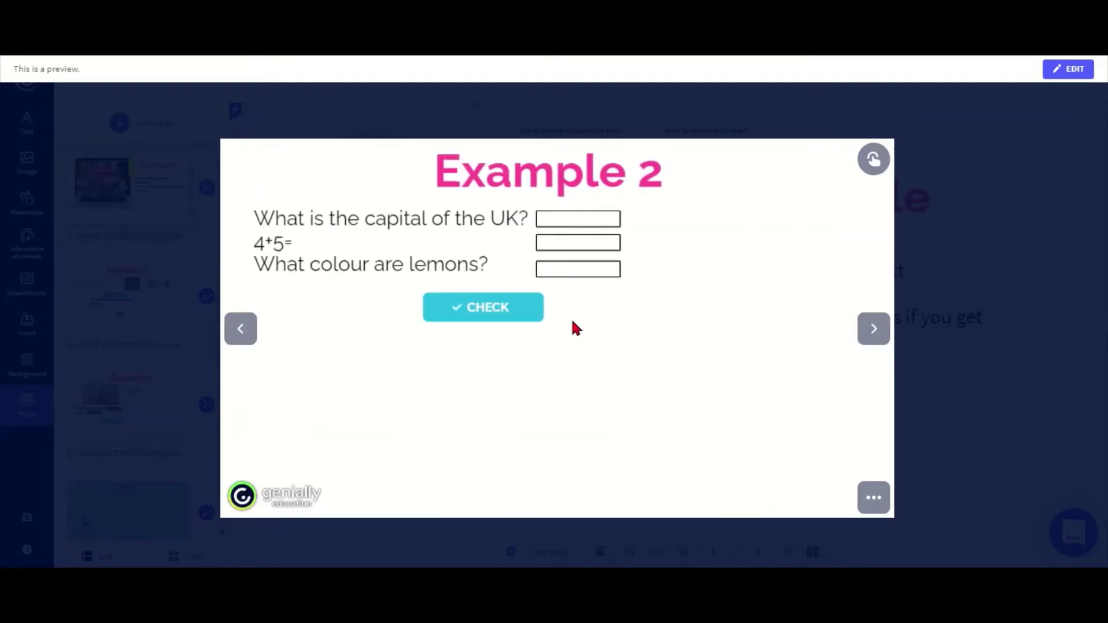
pyautogui.click(552, 218)
pyautogui.click(561, 242)
pyautogui.write('9')
pyautogui.click(594, 271)
pyautogui.write('kajsdf')
pyautogui.click(483, 311)
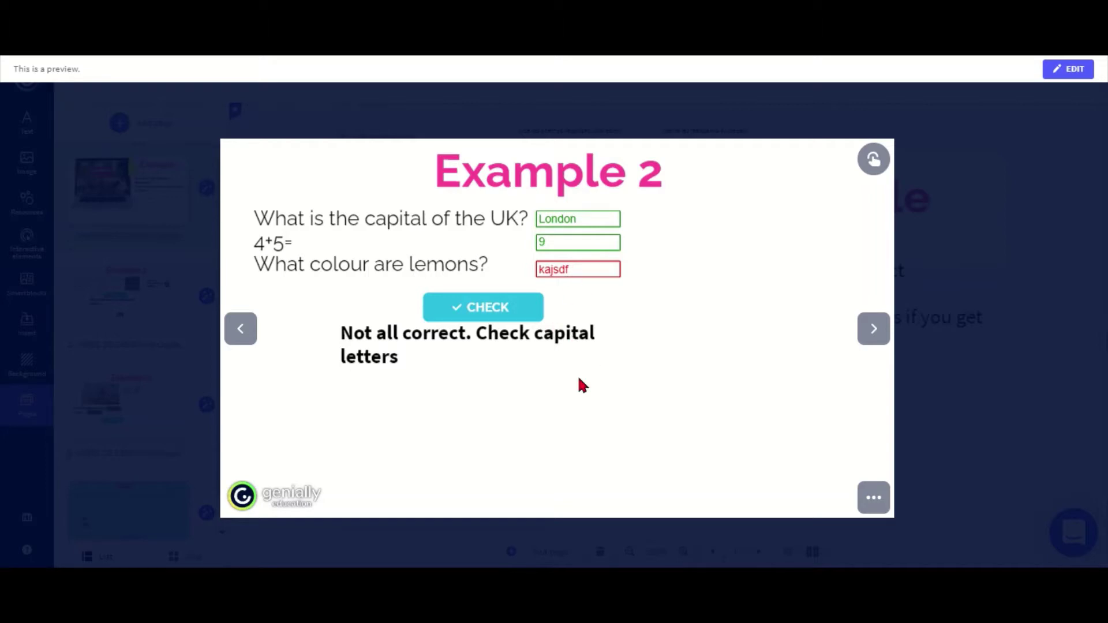
# Step: On the picture slide, answer 'cat' and 'dog' and check for a thumbs-up
pyautogui.click(872, 328)
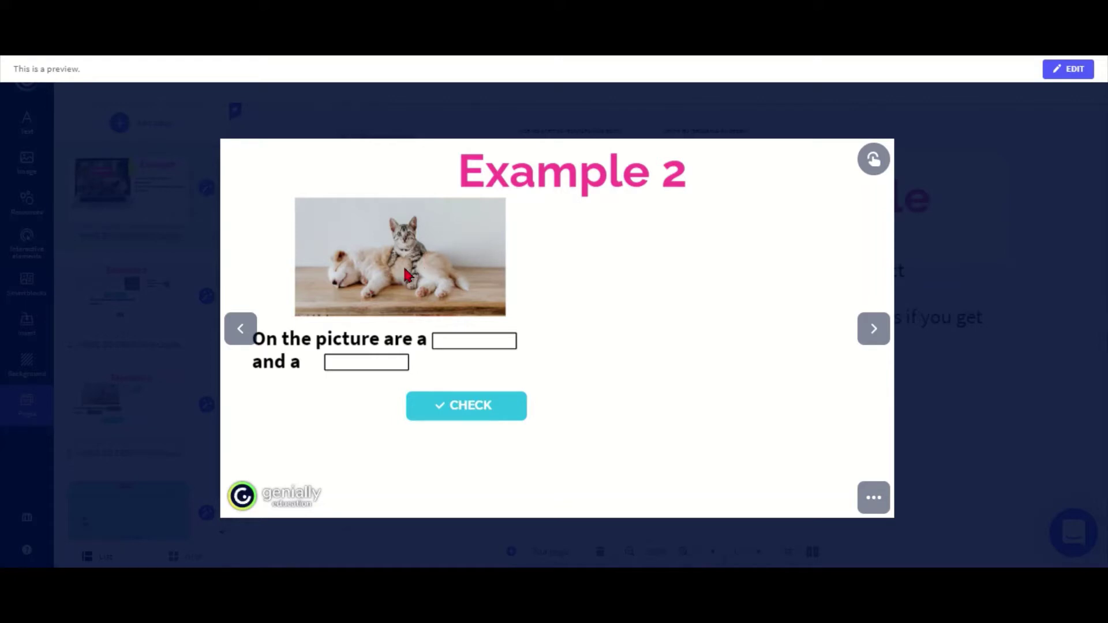
pyautogui.click(456, 335)
pyautogui.write('cat')
pyautogui.click(355, 364)
pyautogui.write('dog')
pyautogui.click(443, 406)
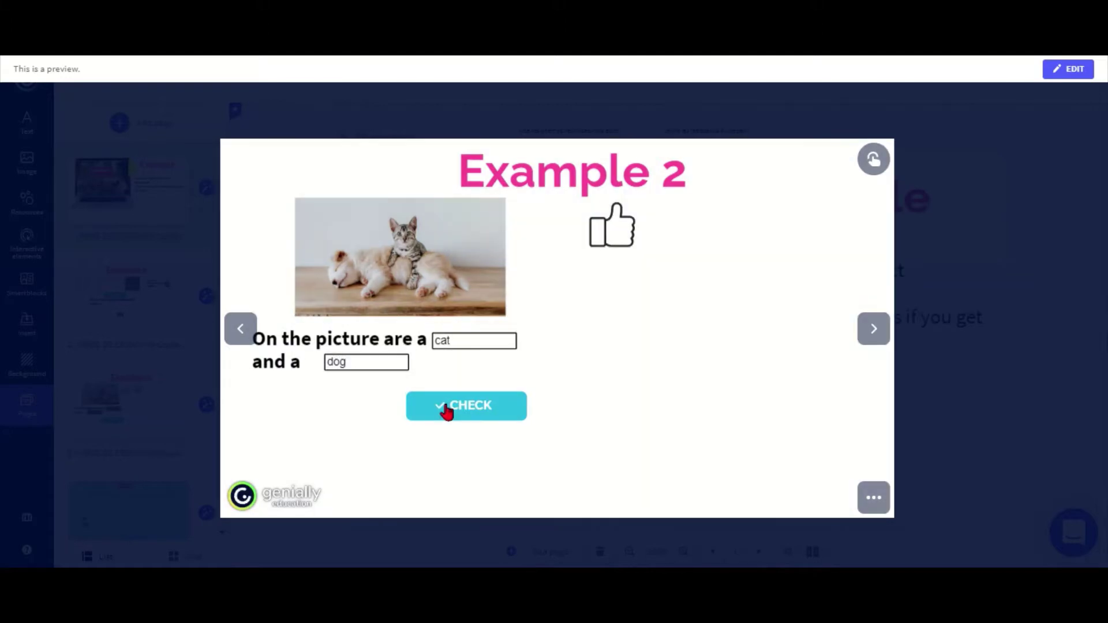
# Step: Reload the picture slide and check the answers in reverse order, 'dog' then 'cat'
pyautogui.click(239, 327)
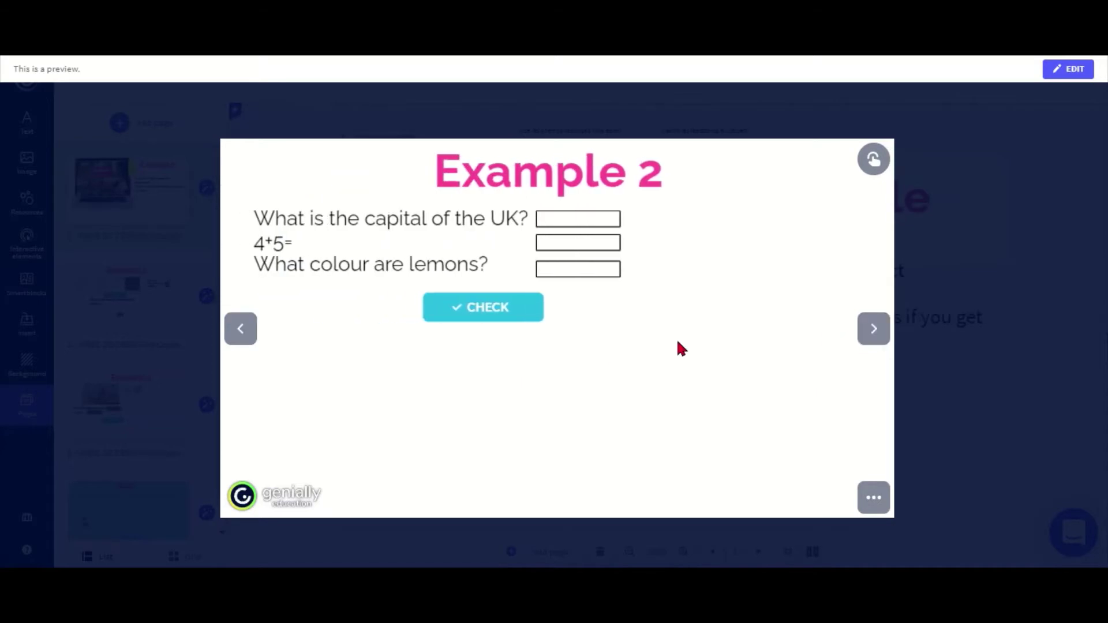
pyautogui.click(863, 340)
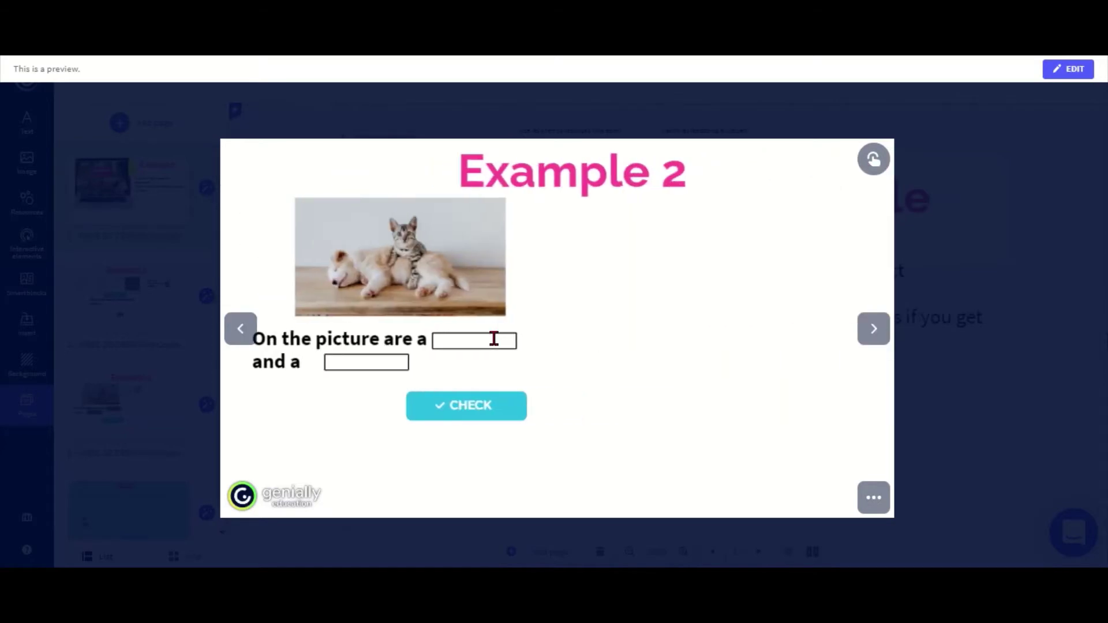
pyautogui.write('dog')
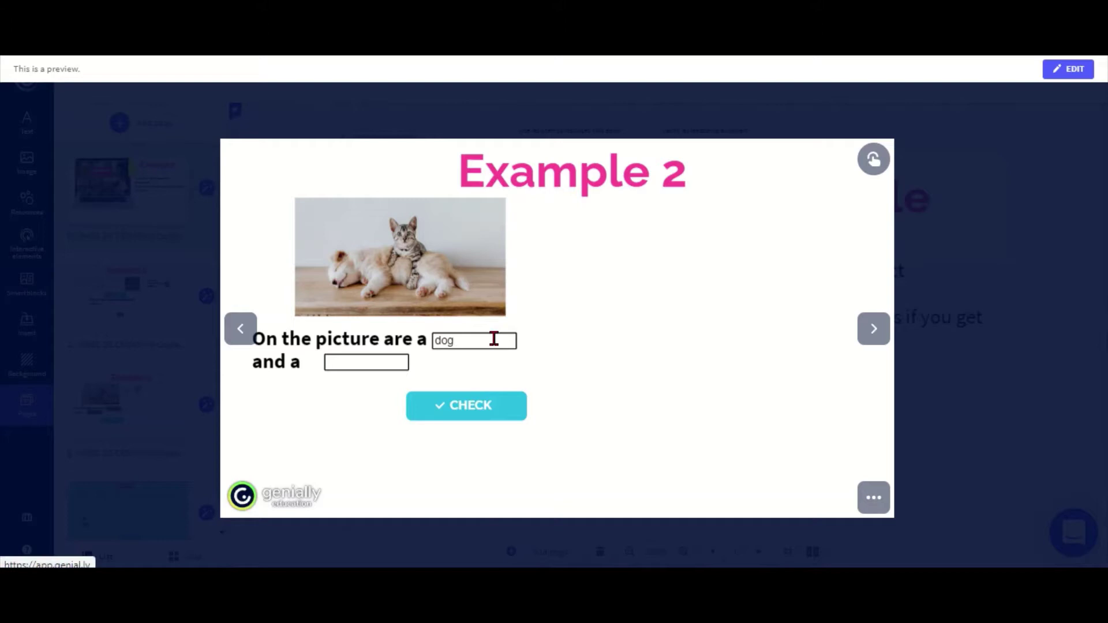
pyautogui.click(396, 362)
pyautogui.write('cat')
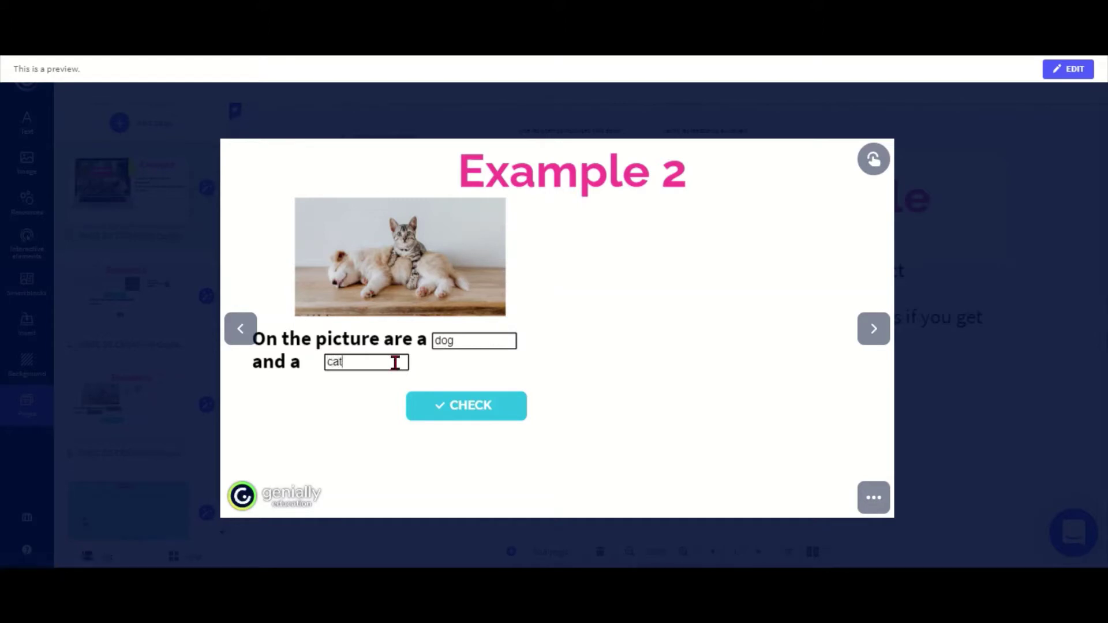
pyautogui.click(458, 416)
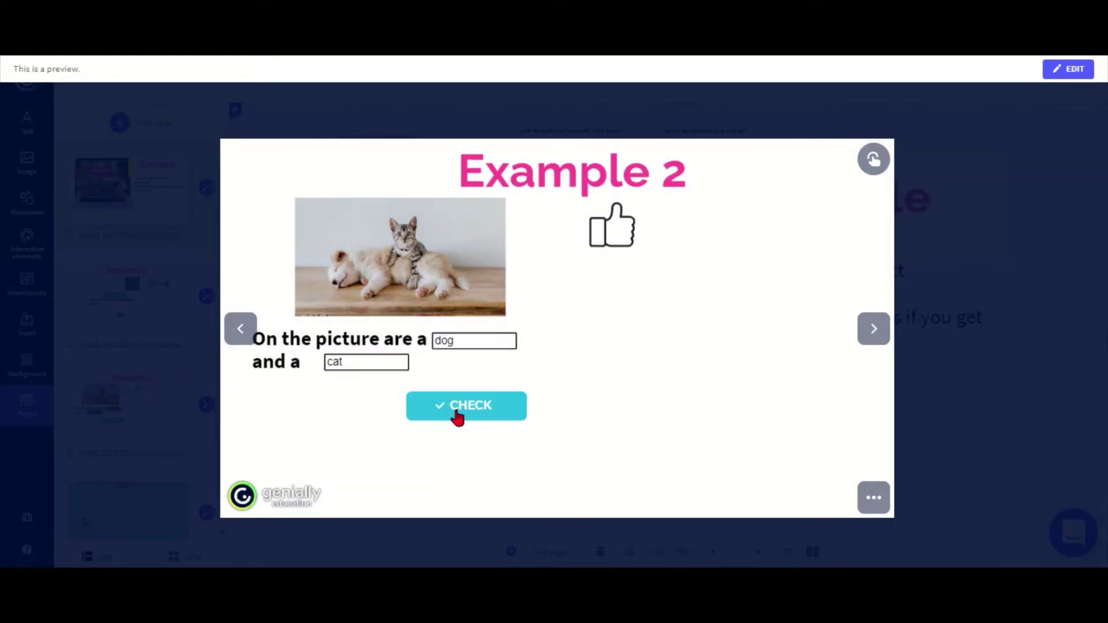
# Step: Clear the answer boxes and check them empty to get a thumbs-down
pyautogui.moveTo(356, 363); pyautogui.dragTo(250, 376)
pyautogui.press('BackSpace')
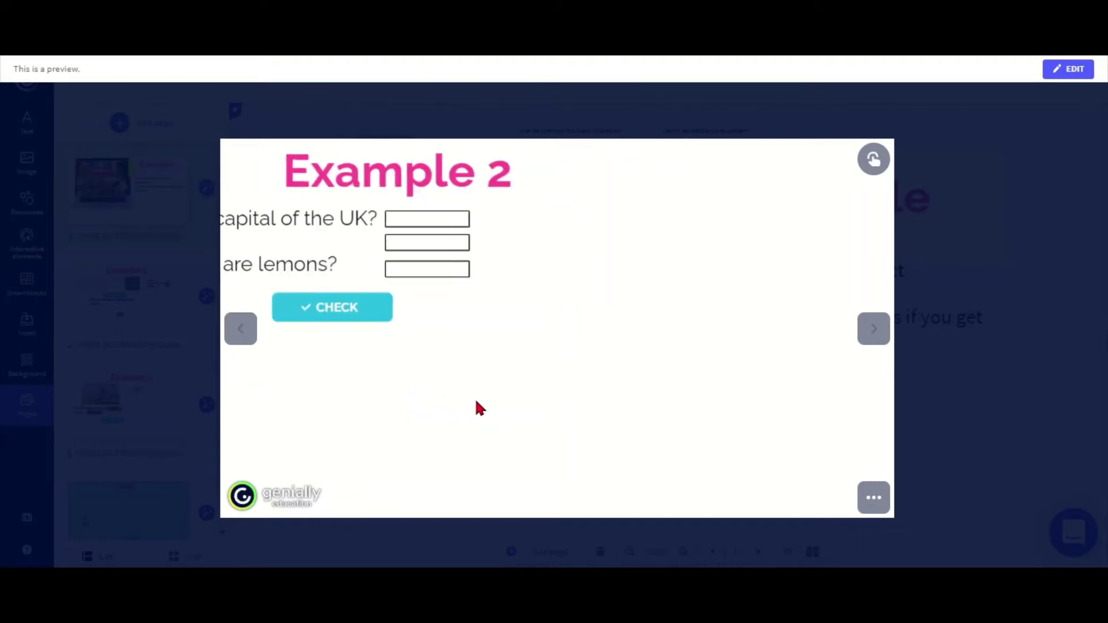
pyautogui.click(874, 328)
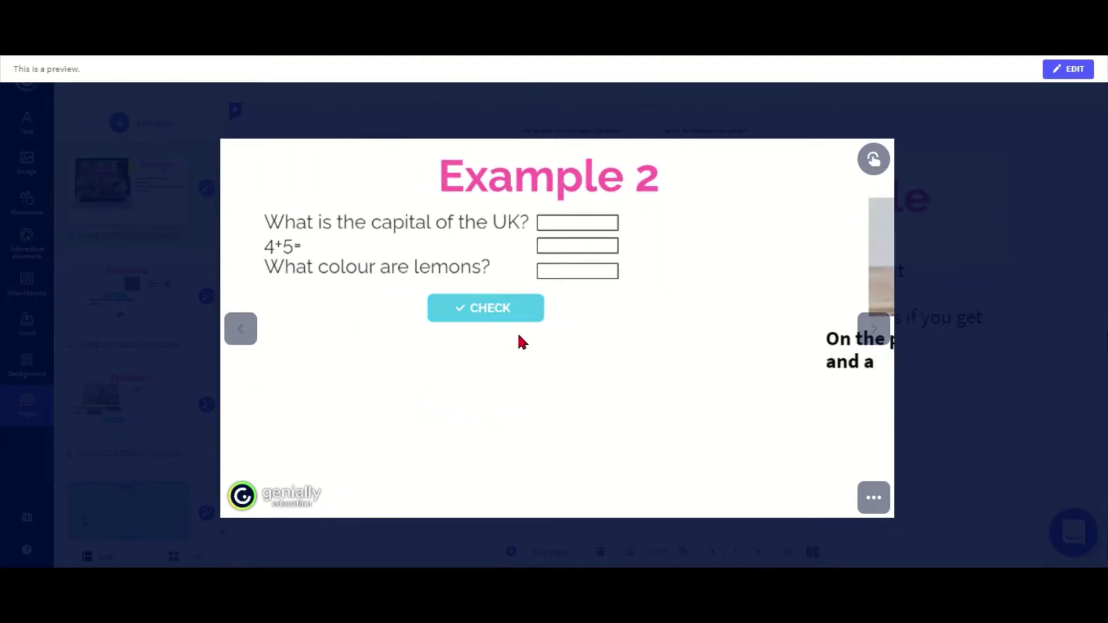
pyautogui.click(460, 403)
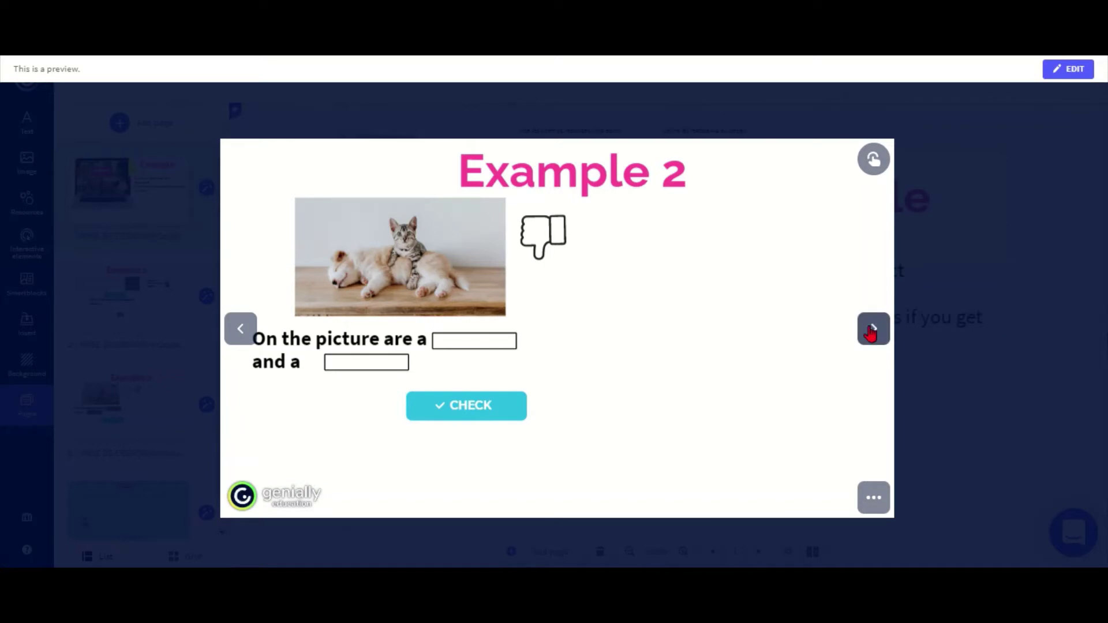
# Step: Advance to the Quiz slide, step back to the picture slide, then forward again
pyautogui.click(871, 330)
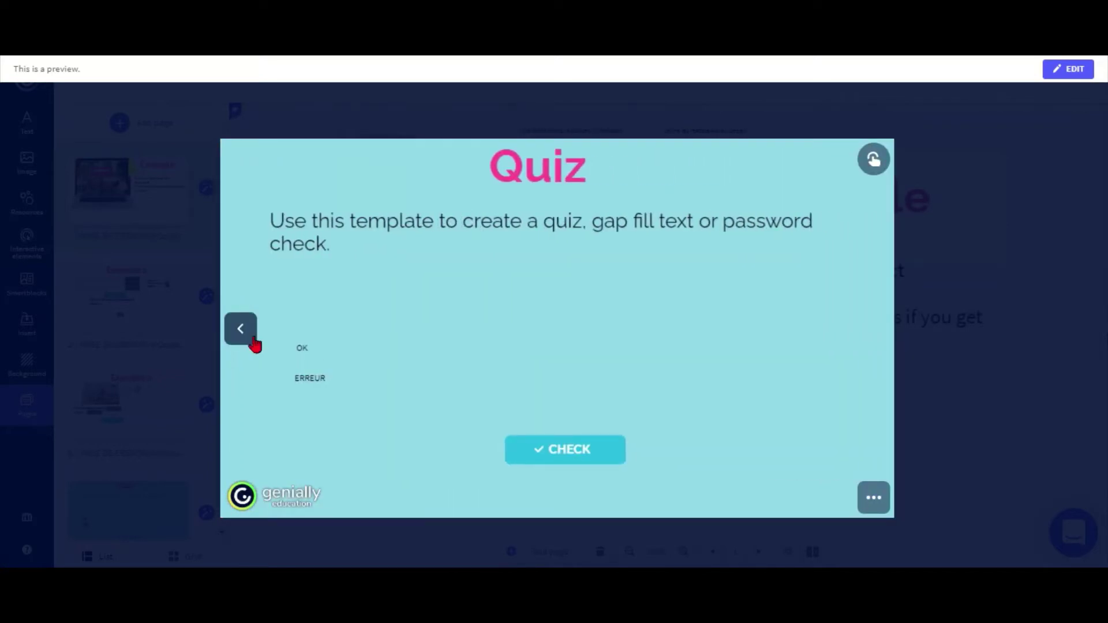
pyautogui.click(253, 341)
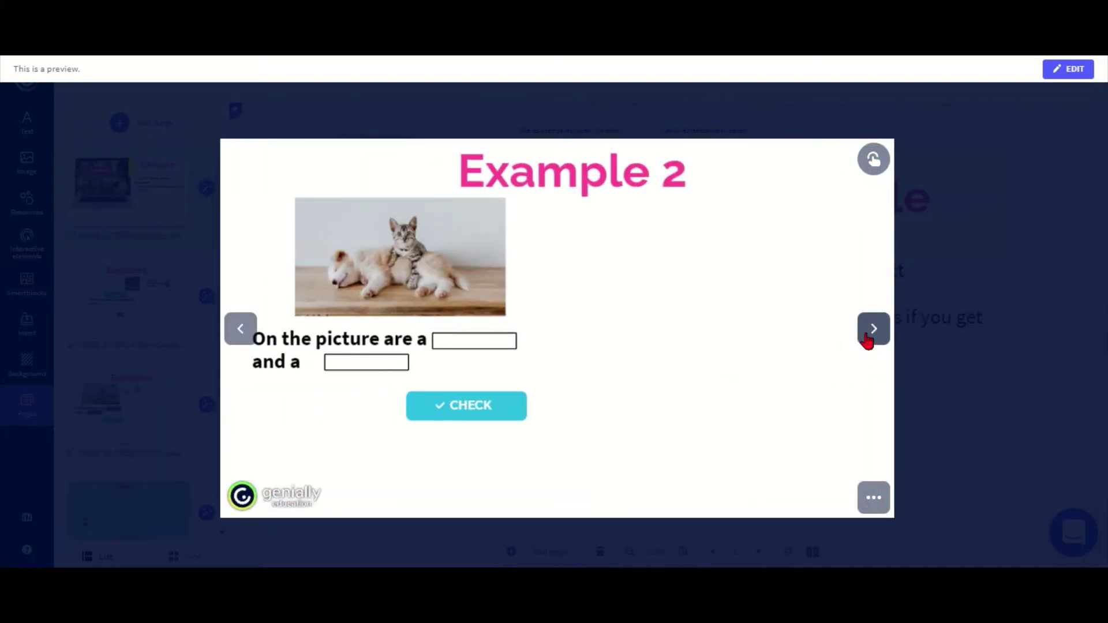
pyautogui.click(869, 339)
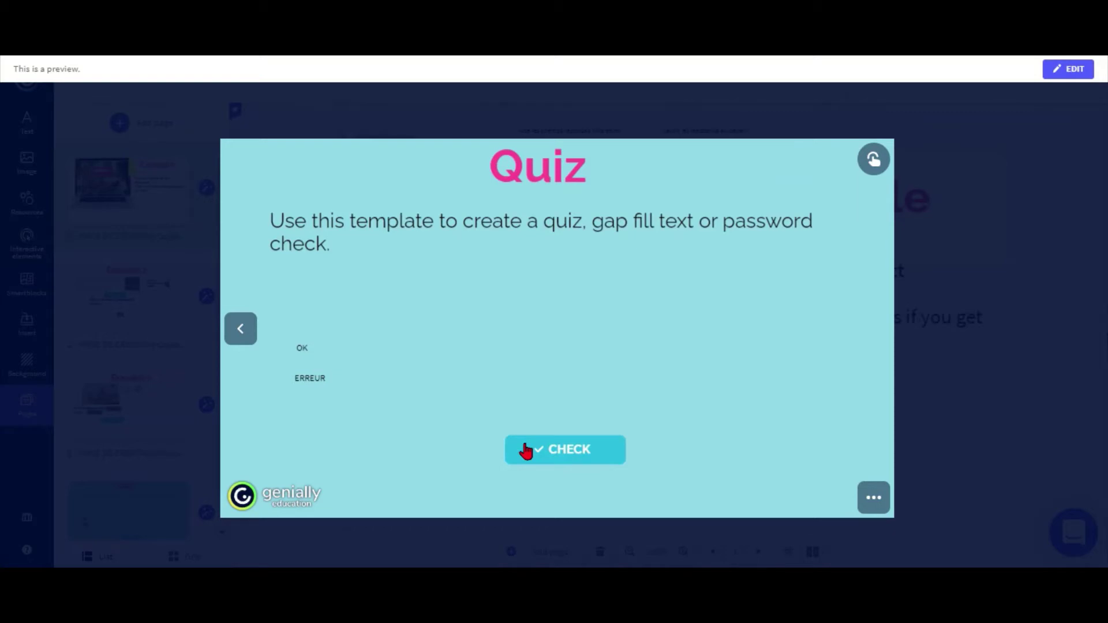
# Step: Leave the preview and open page 4, the Quiz page, in the editor
pyautogui.click(919, 434)
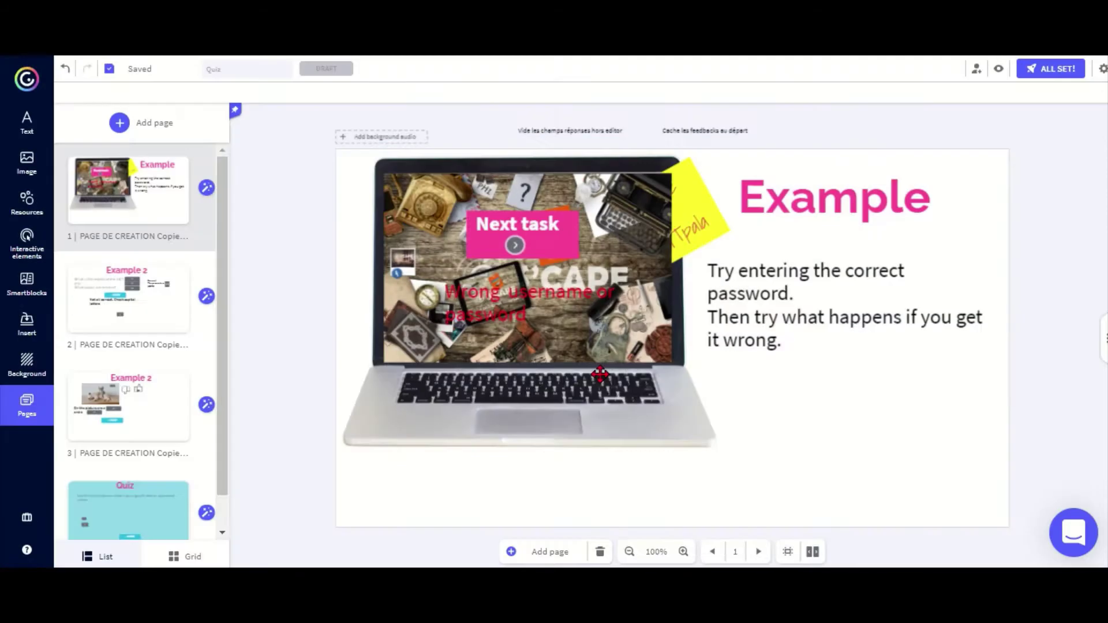
pyautogui.scroll(-1, 226, 462)
pyautogui.click(113, 502)
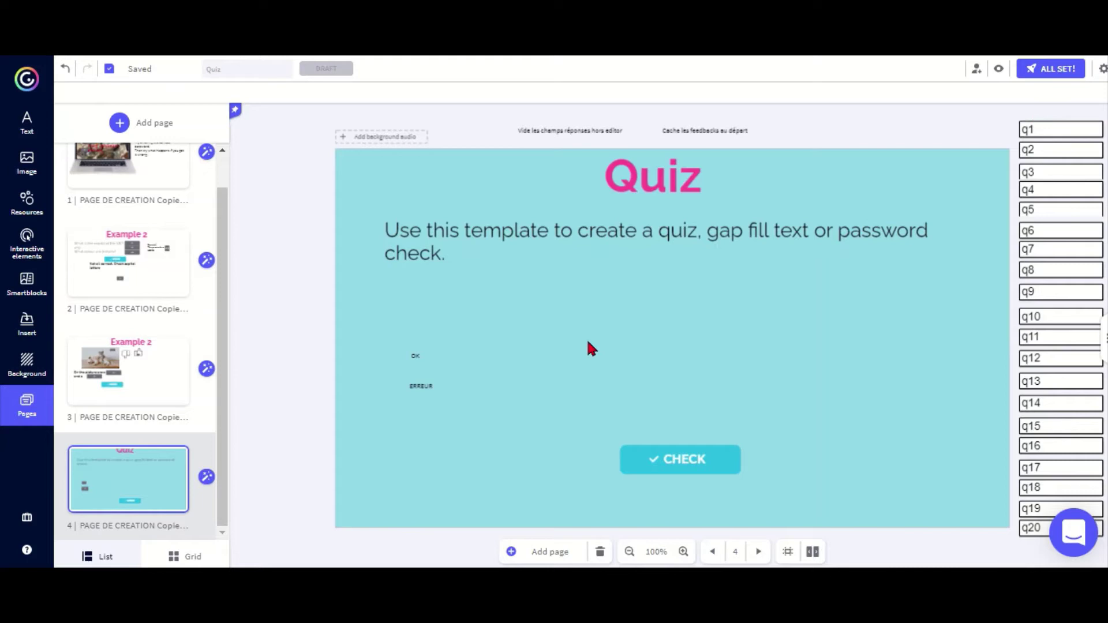
# Step: Drag the OK and ERREUR labels higher up the slide
pyautogui.moveTo(421, 353); pyautogui.dragTo(424, 318)
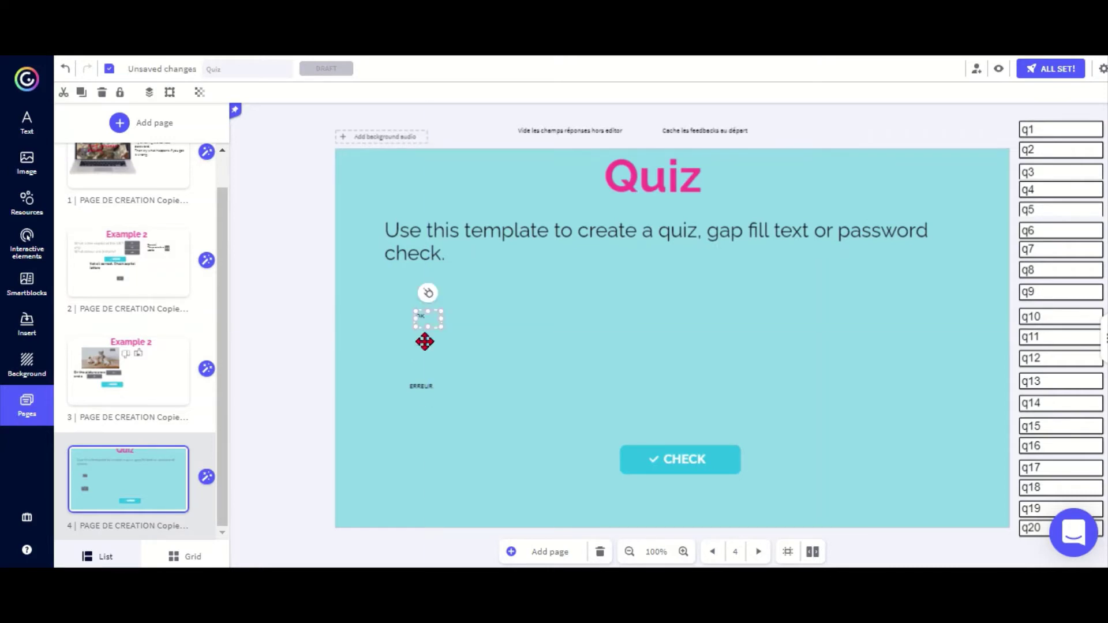
pyautogui.moveTo(421, 392); pyautogui.dragTo(425, 368)
pyautogui.click(378, 371)
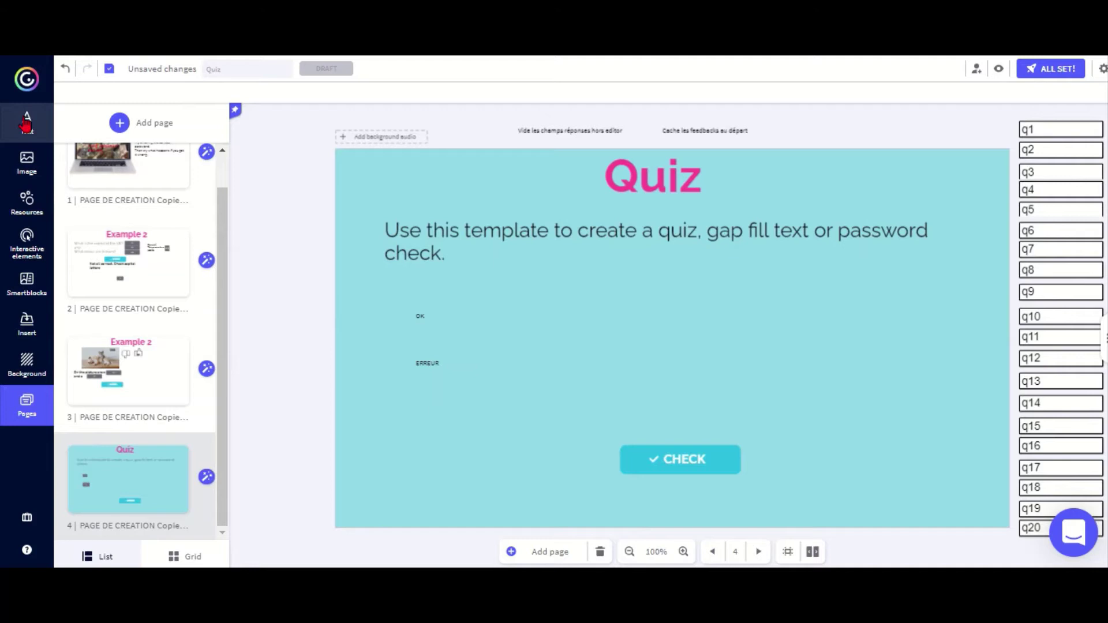
# Step: Add a Title 2 'Well done' text over the OK label, made fully transparent
pyautogui.click(26, 121)
pyautogui.click(111, 194)
pyautogui.write('W')
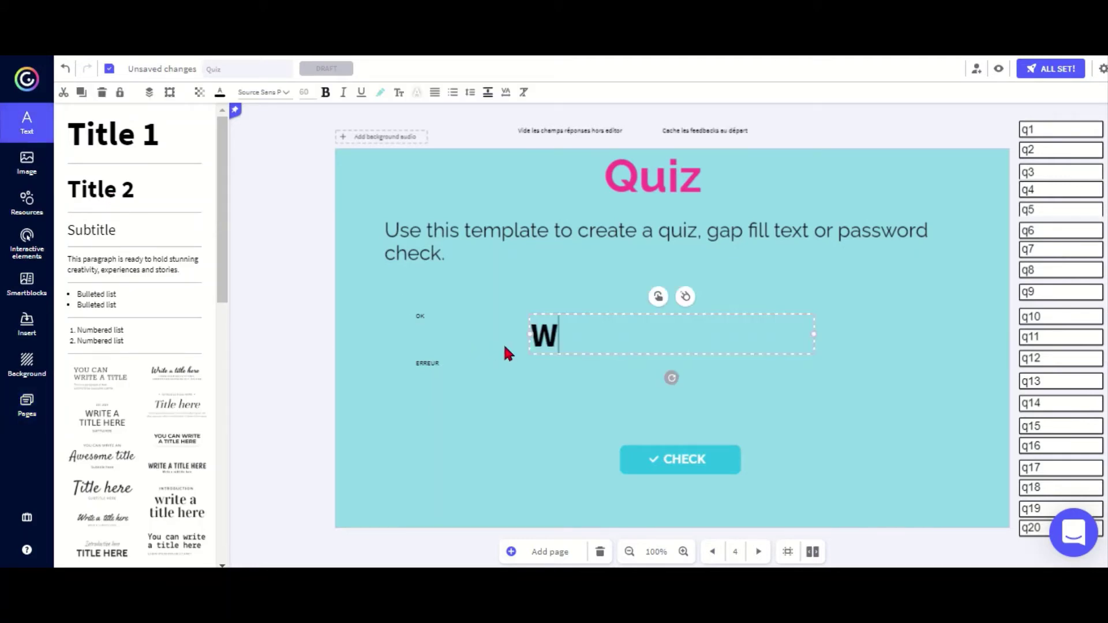
pyautogui.write('ell done')
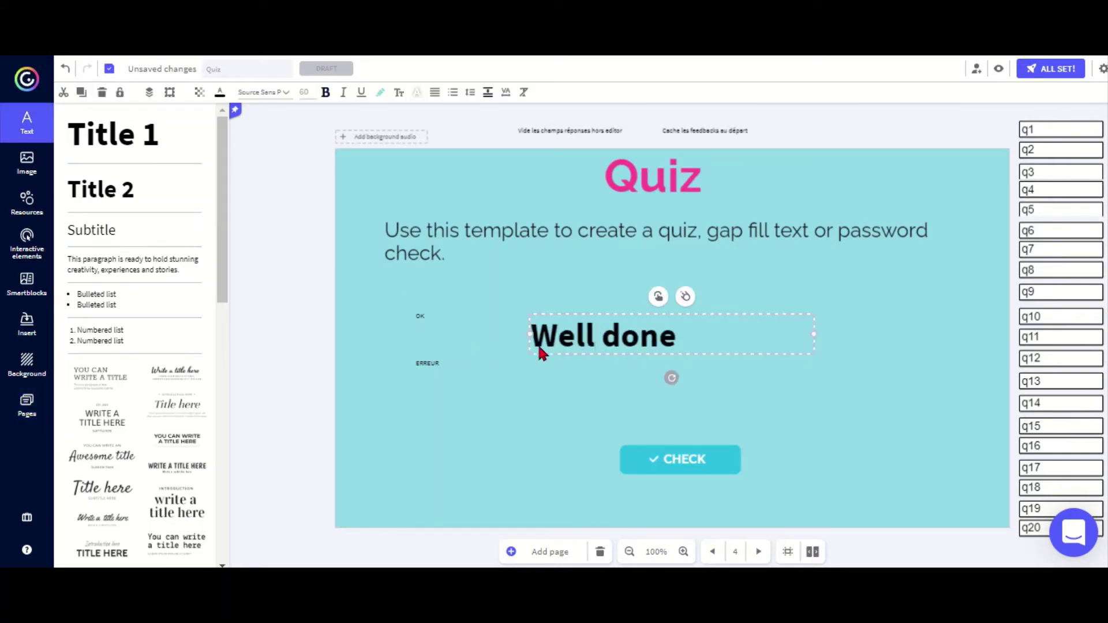
pyautogui.moveTo(562, 346); pyautogui.dragTo(762, 345)
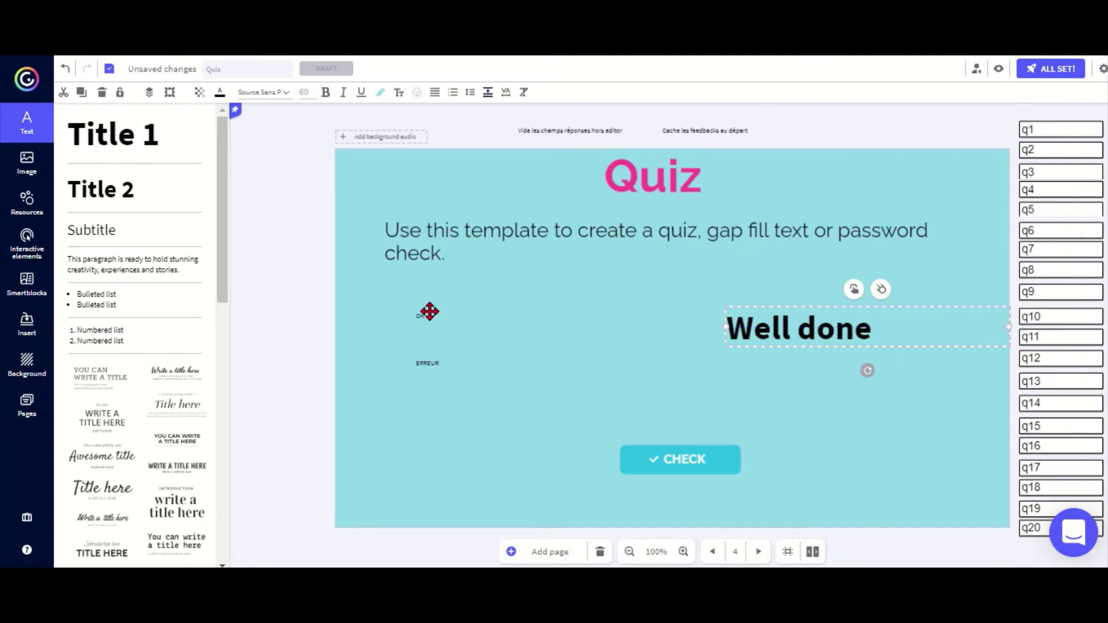
pyautogui.moveTo(401, 296); pyautogui.dragTo(810, 375)
pyautogui.click(199, 93)
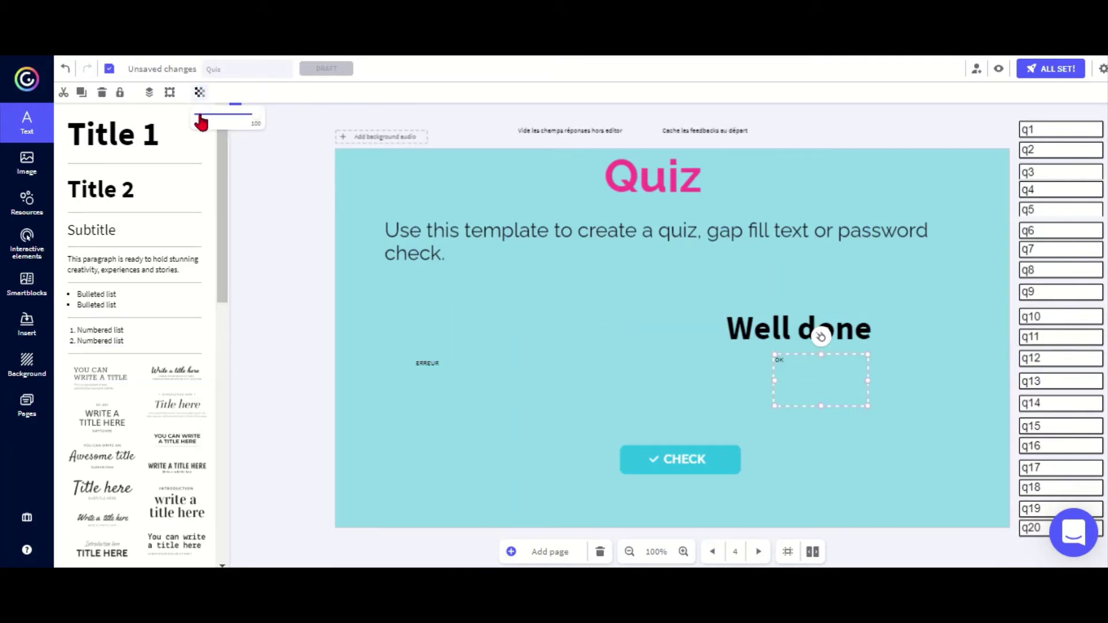
pyautogui.click(200, 115)
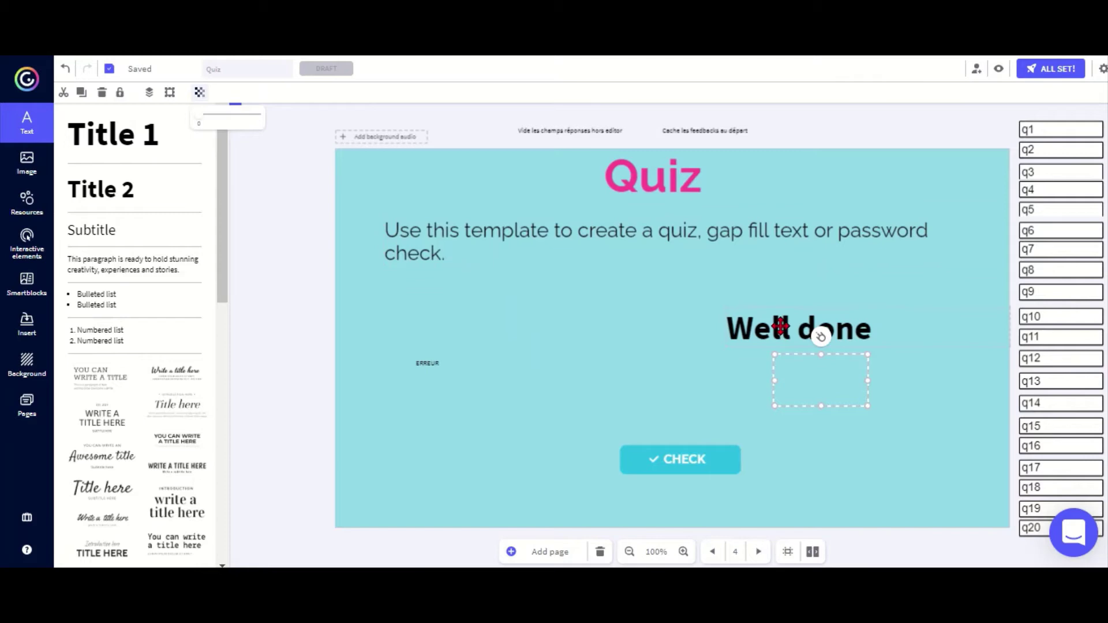
pyautogui.moveTo(780, 327); pyautogui.dragTo(789, 386)
# Step: Group 'Well done' with the hidden OK box and move the group higher
pyautogui.moveTo(719, 313); pyautogui.dragTo(910, 413)
pyautogui.click(868, 337)
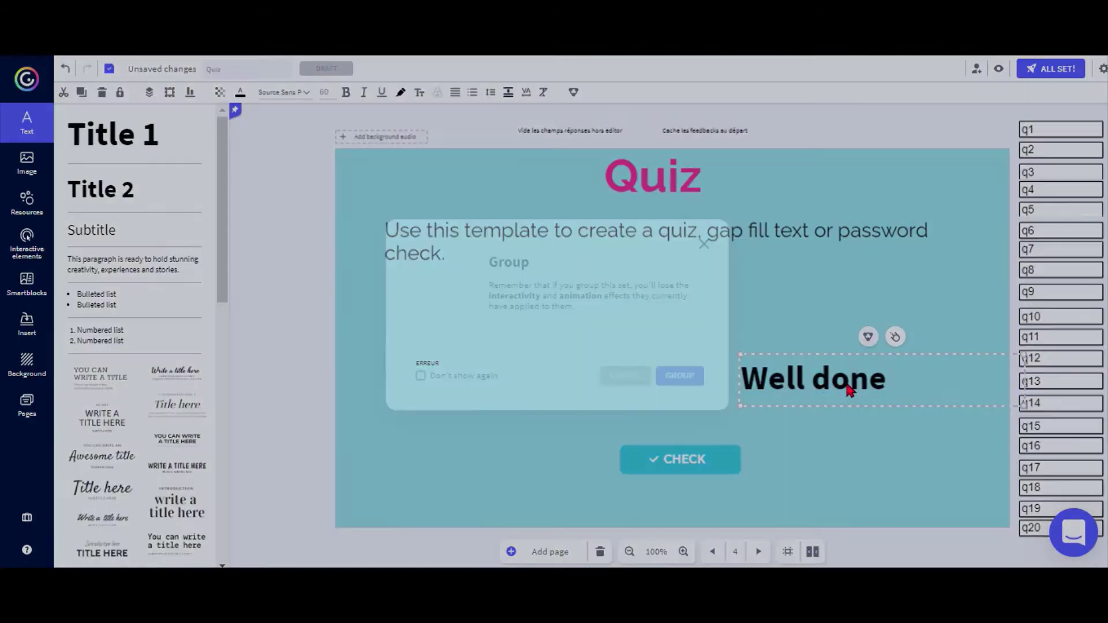
pyautogui.click(674, 376)
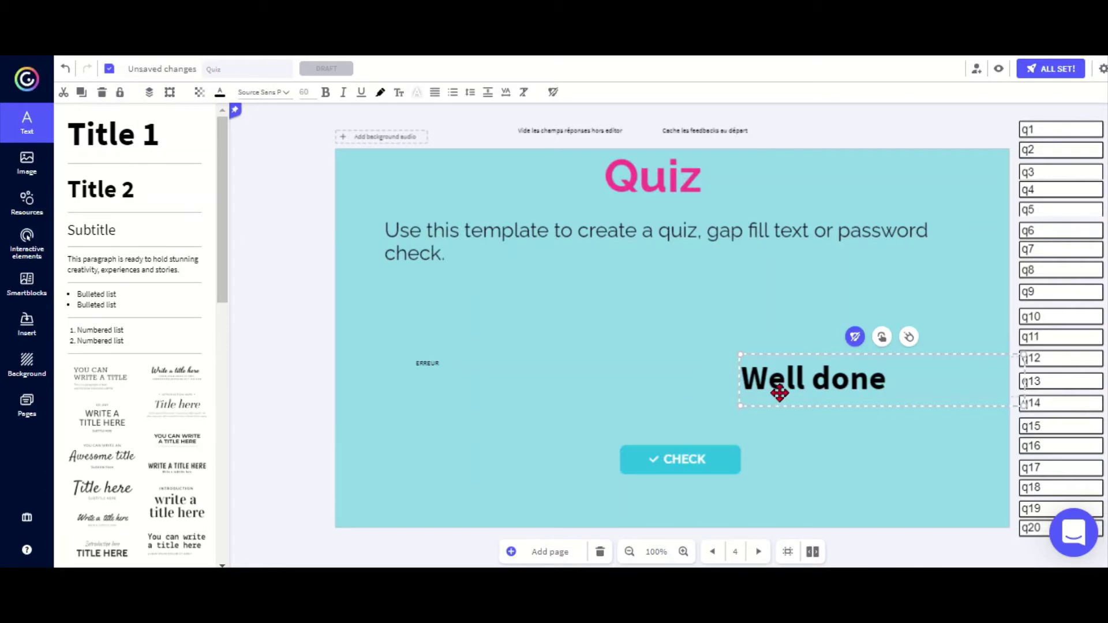
pyautogui.moveTo(779, 393); pyautogui.dragTo(765, 346)
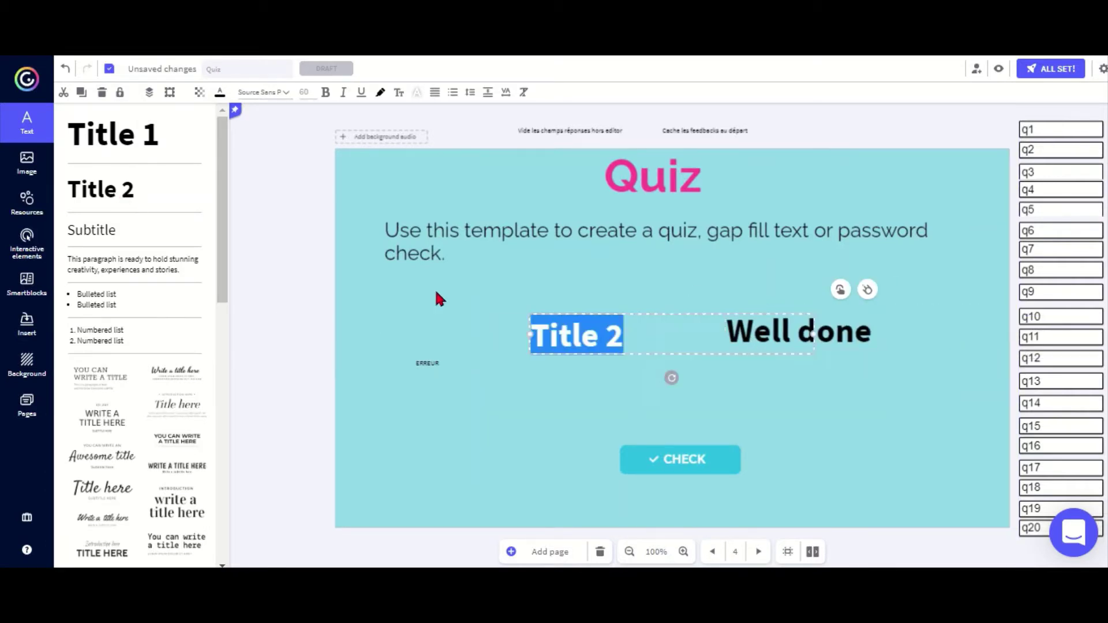
# Step: Group a 'No!' label below Well done, then place answer boxes q1 and q2
pyautogui.write('No!')
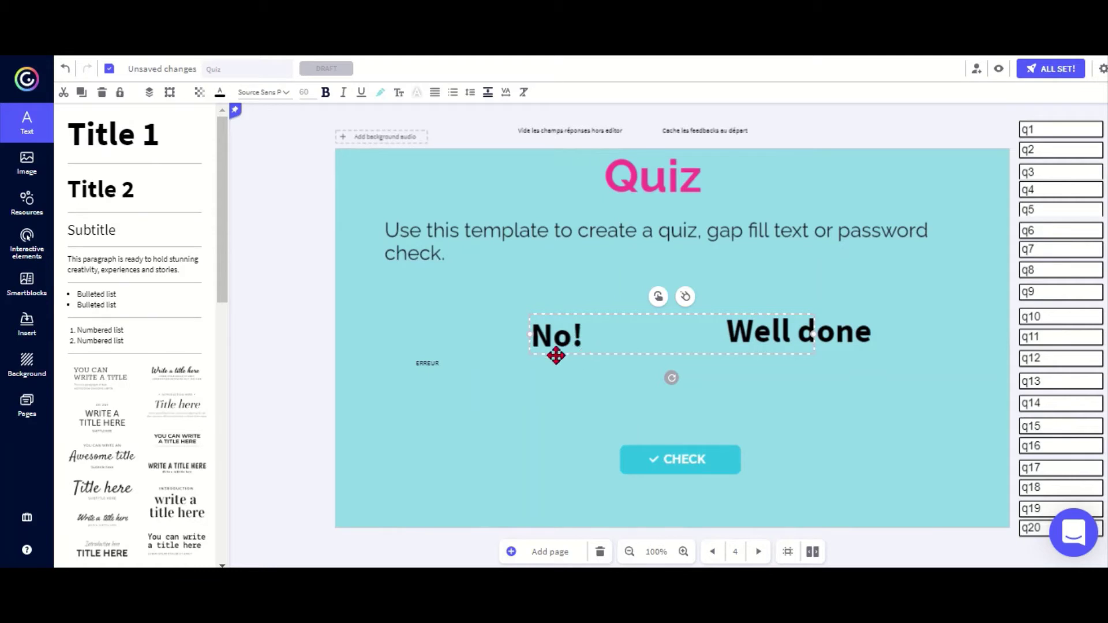
pyautogui.moveTo(557, 354); pyautogui.dragTo(453, 376)
pyautogui.moveTo(359, 324); pyautogui.dragTo(494, 404)
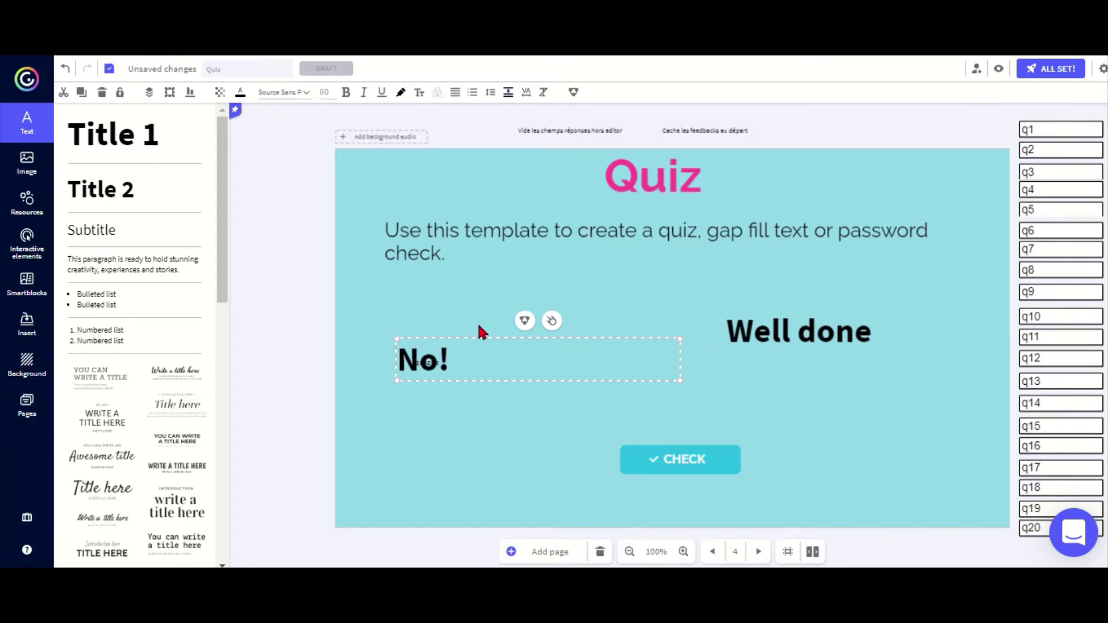
pyautogui.click(524, 321)
pyautogui.click(680, 376)
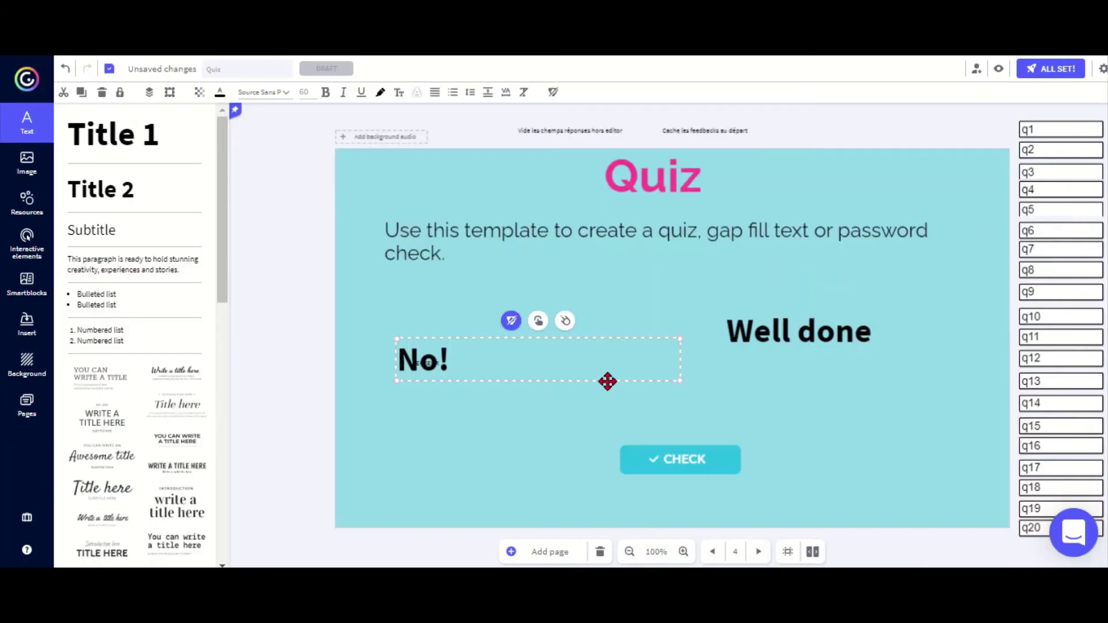
pyautogui.moveTo(500, 374); pyautogui.dragTo(848, 391)
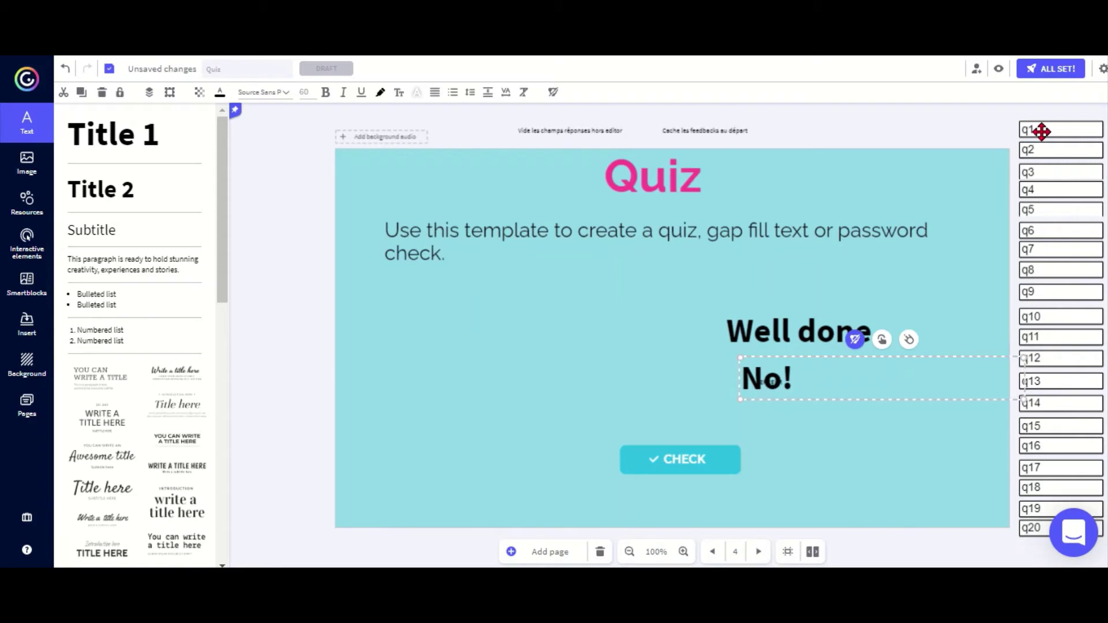
pyautogui.moveTo(1041, 132); pyautogui.dragTo(419, 328)
pyautogui.moveTo(1049, 149); pyautogui.dragTo(436, 356)
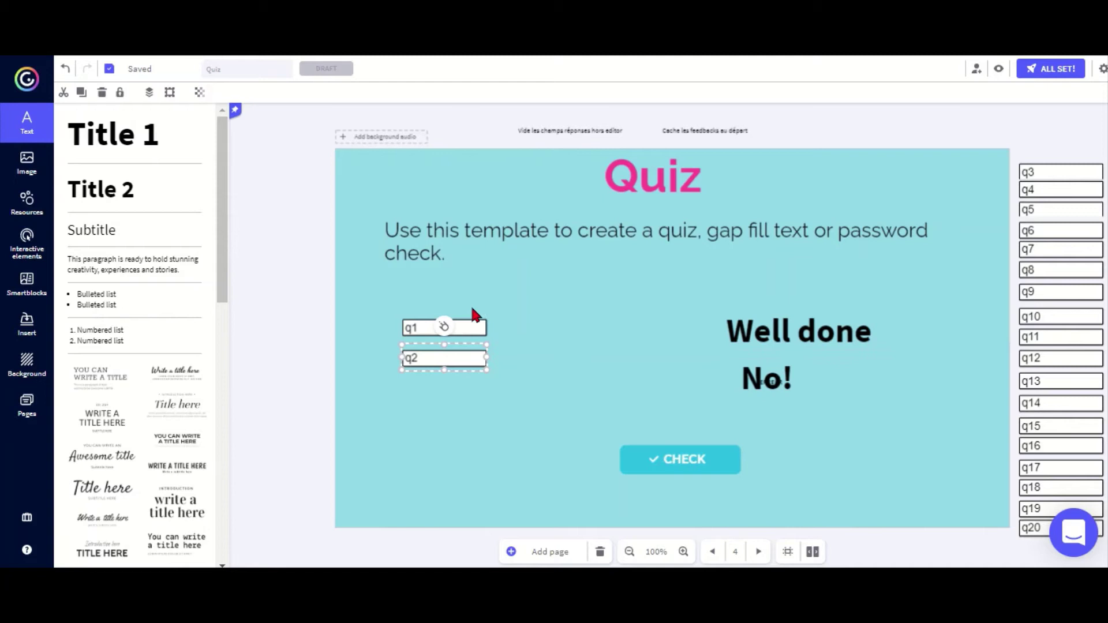
# Step: Line q2 up under q1 and place a Subtitle text left of q1
pyautogui.moveTo(469, 323); pyautogui.dragTo(515, 312)
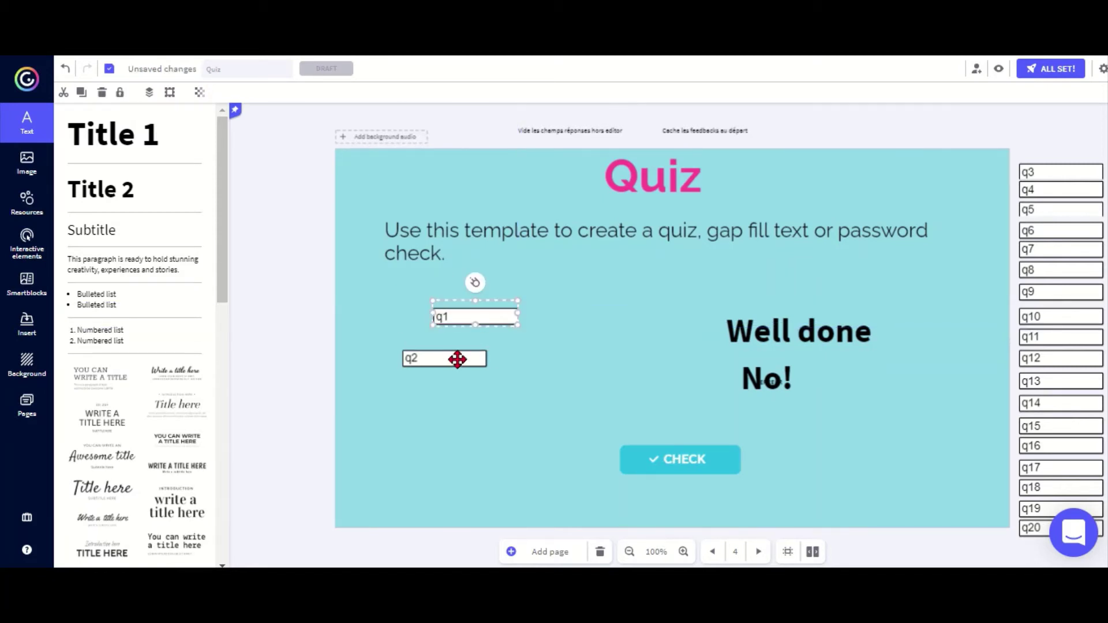
pyautogui.moveTo(457, 359); pyautogui.dragTo(488, 345)
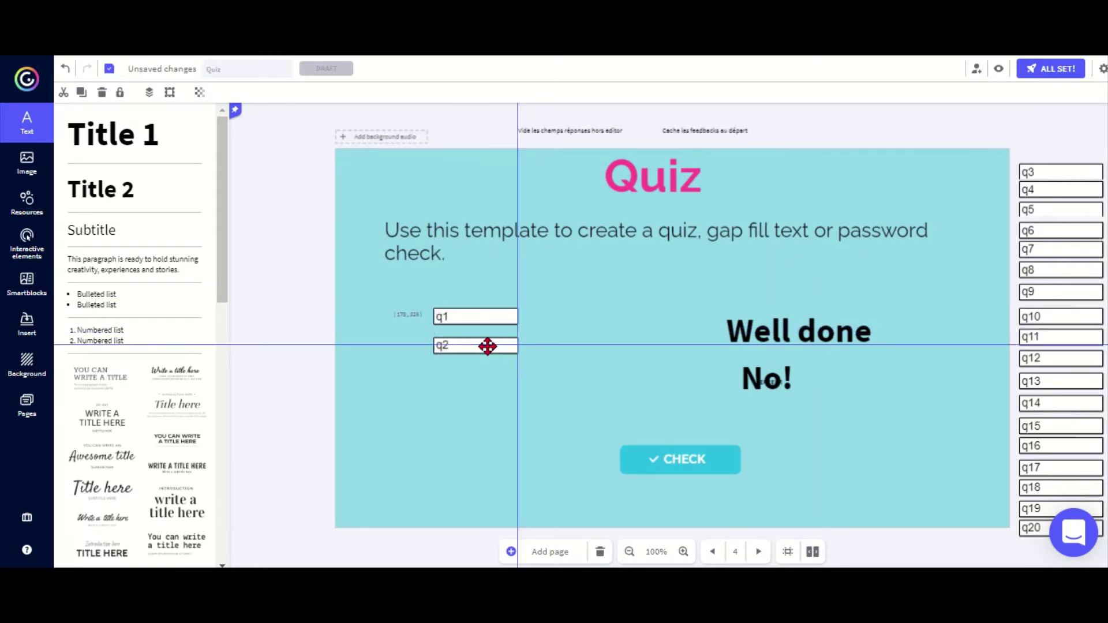
pyautogui.click(90, 246)
pyautogui.moveTo(601, 351); pyautogui.dragTo(415, 331)
# Step: Change the subtitle to 'Username', narrow it, and realign q1 and q2 beside it
pyautogui.doubleClick(401, 321)
pyautogui.click(400, 322)
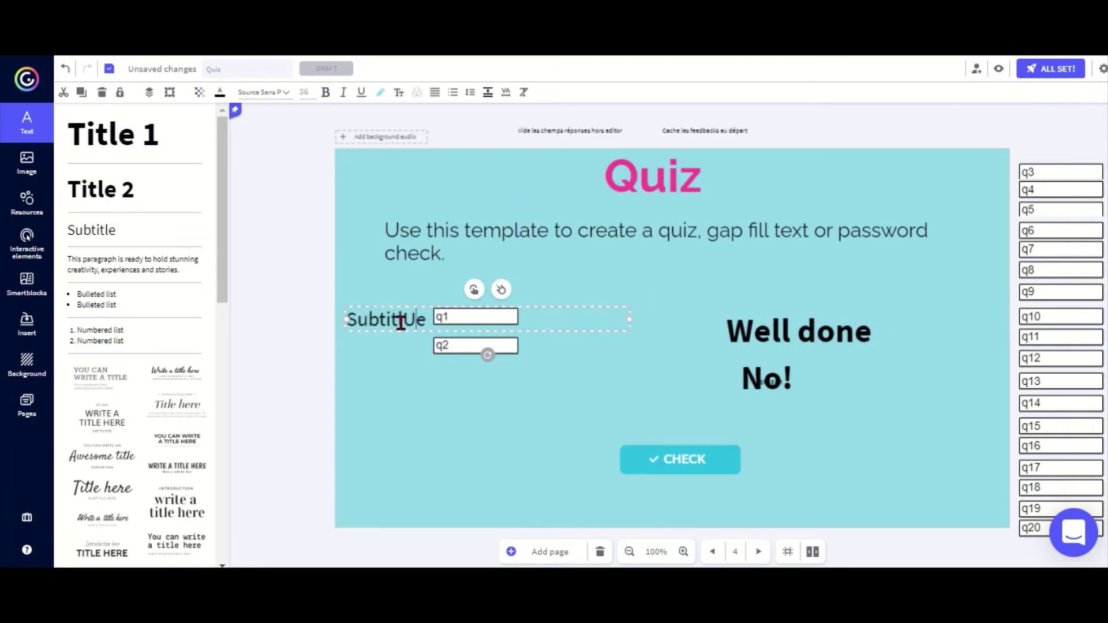
pyautogui.press('BackSpace')
pyautogui.press('BackSpace')
pyautogui.press('BackSpace')
pyautogui.press('BackSpace')
pyautogui.press('BackSpace')
pyautogui.press('BackSpace')
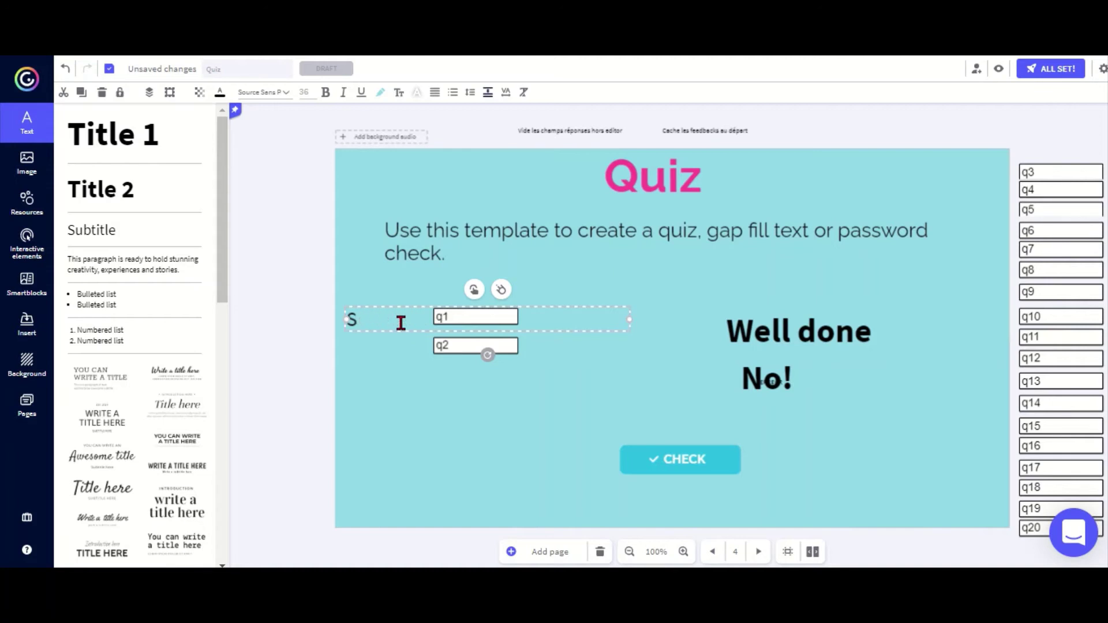
pyautogui.press('BackSpace')
pyautogui.write('Username')
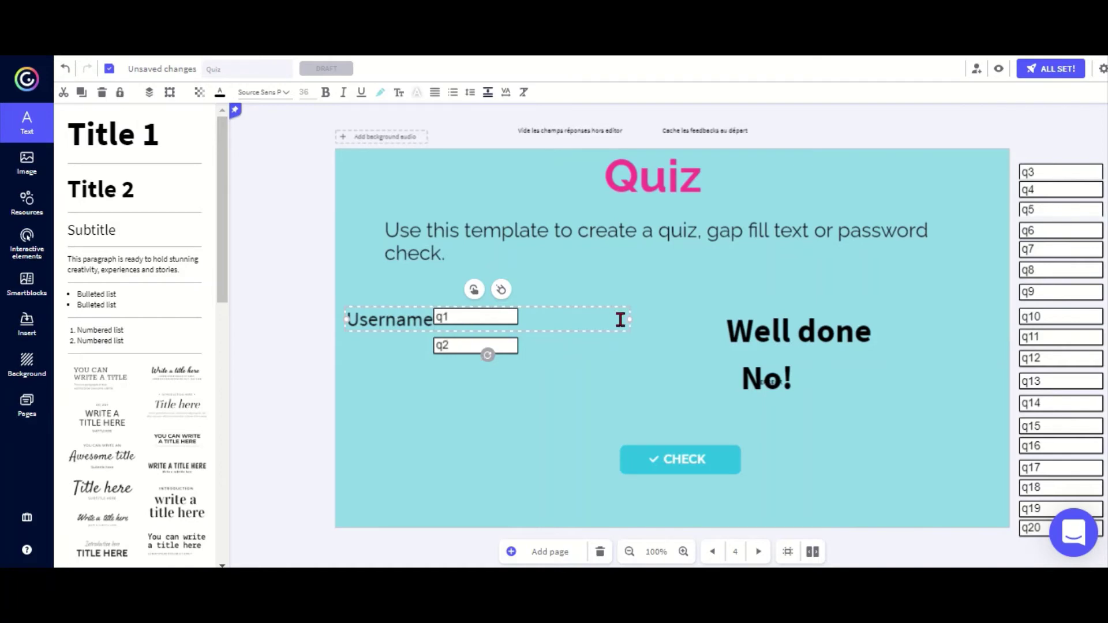
pyautogui.moveTo(628, 320); pyautogui.dragTo(479, 345)
pyautogui.click(453, 316)
pyautogui.click(423, 315)
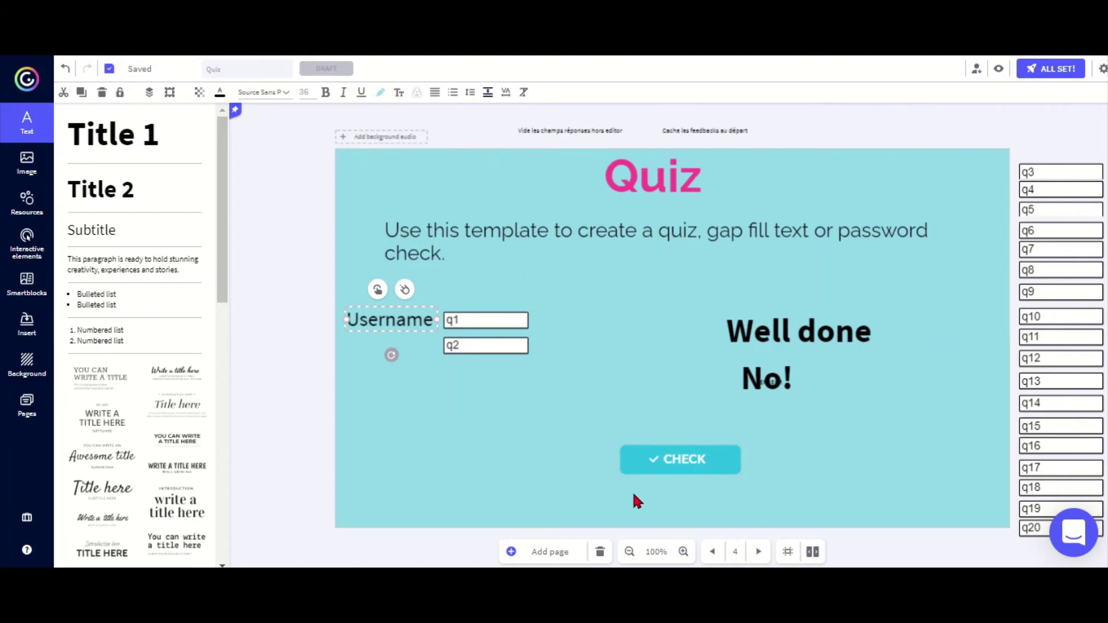
# Step: Rename the CHECK button's text to 'OK' and reselect the button
pyautogui.moveTo(577, 488); pyautogui.dragTo(789, 438)
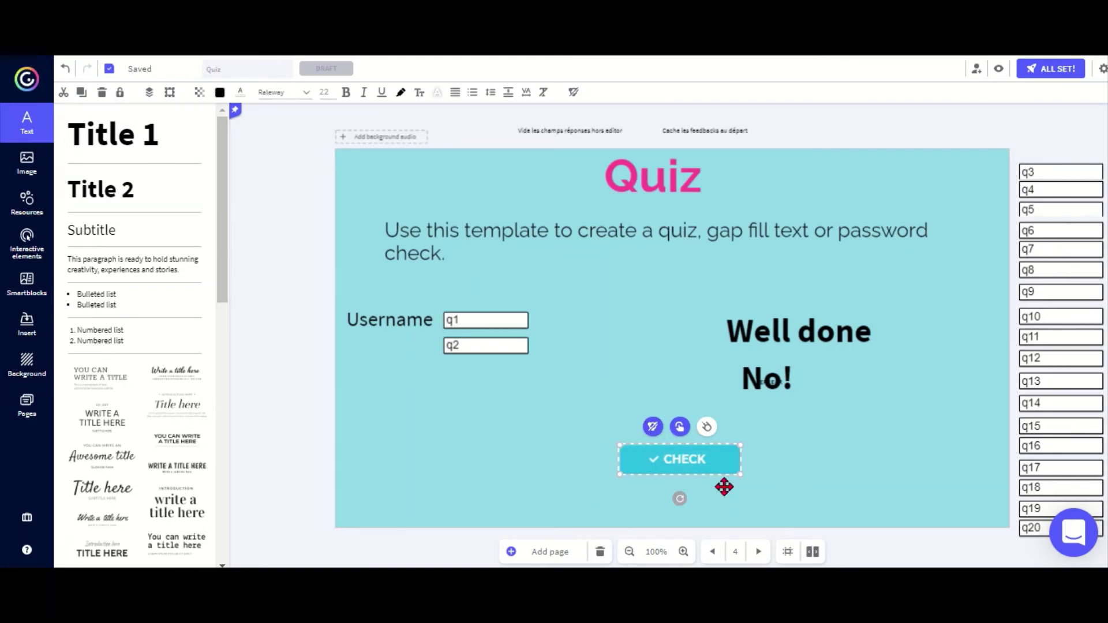
pyautogui.doubleClick(679, 458)
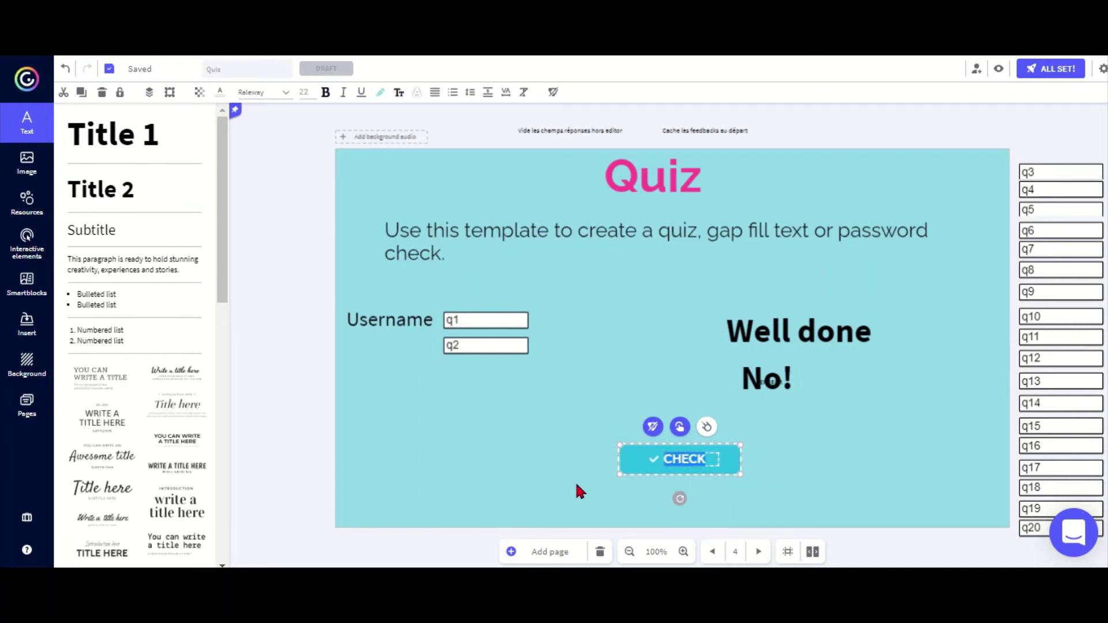
pyautogui.write('OK')
pyautogui.click(577, 485)
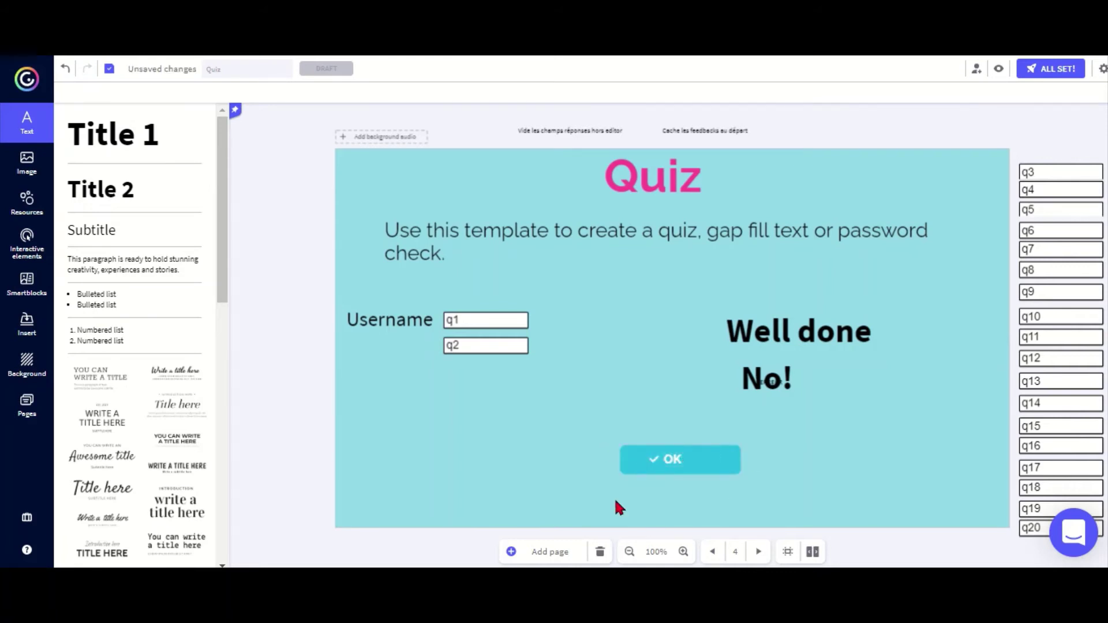
pyautogui.moveTo(598, 484); pyautogui.dragTo(789, 430)
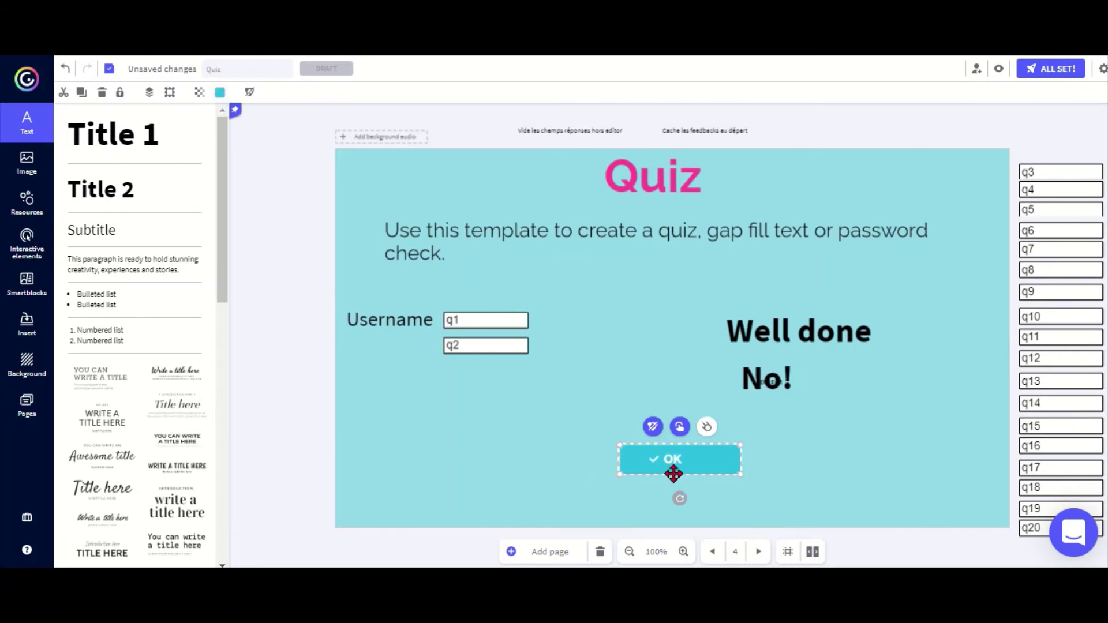
pyautogui.click(680, 430)
# Step: Give the OK button a Window interaction and paste the answer-checking script in code view
pyautogui.click(680, 428)
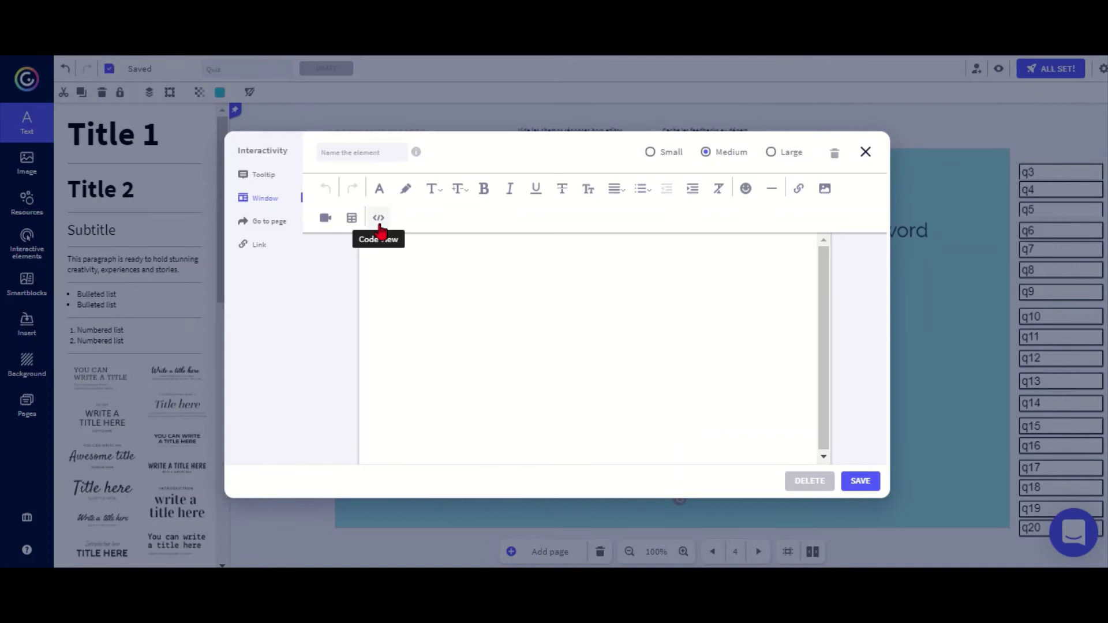
pyautogui.click(382, 225)
pyautogui.hotkey('ctrl', 'v')
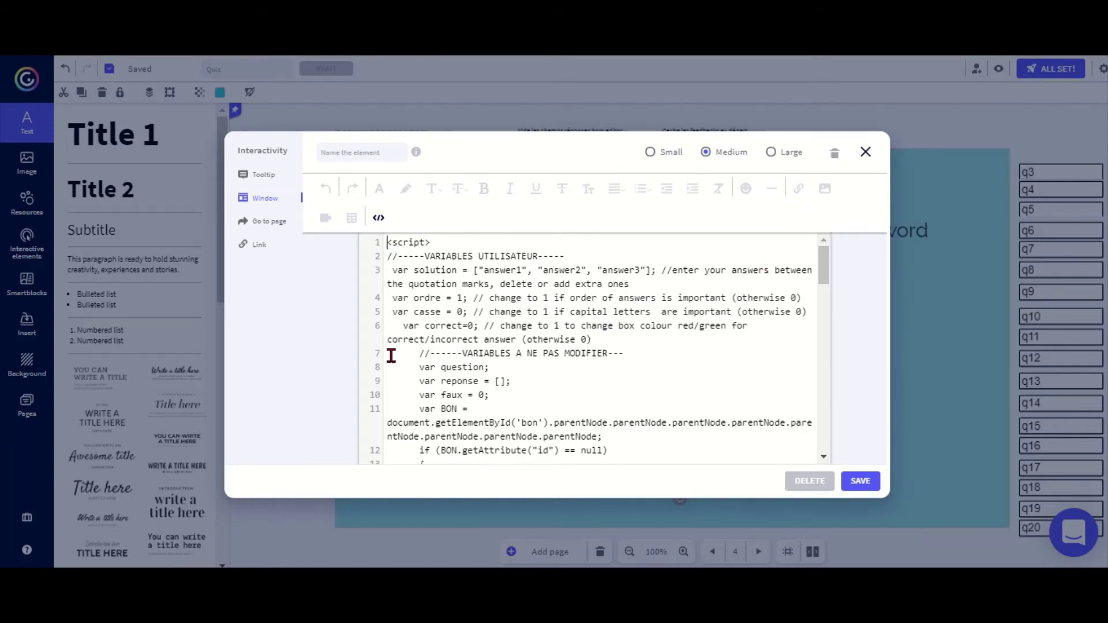
pyautogui.moveTo(391, 355); pyautogui.dragTo(619, 354)
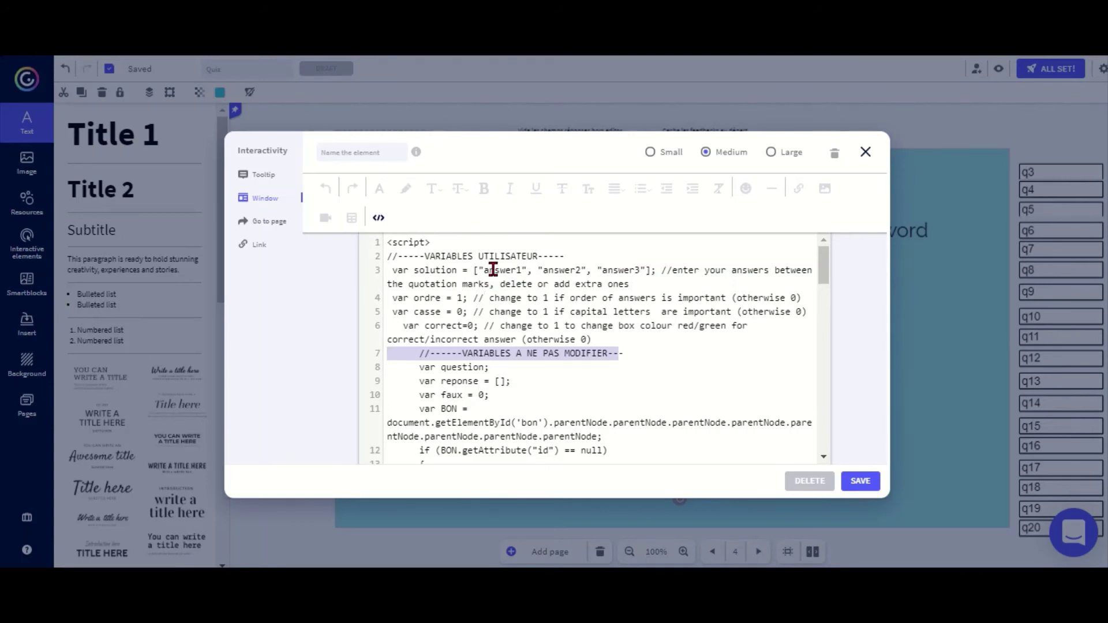
# Step: Delete 'answer3' and set the solution answers to 'student' and the chosen password
pyautogui.click(642, 272)
pyautogui.press('BackSpace')
pyautogui.press('BackSpace')
pyautogui.press('BackSpace')
pyautogui.press('BackSpace')
pyautogui.press('BackSpace')
pyautogui.press('BackSpace')
pyautogui.press('BackSpace')
pyautogui.press('BackSpace')
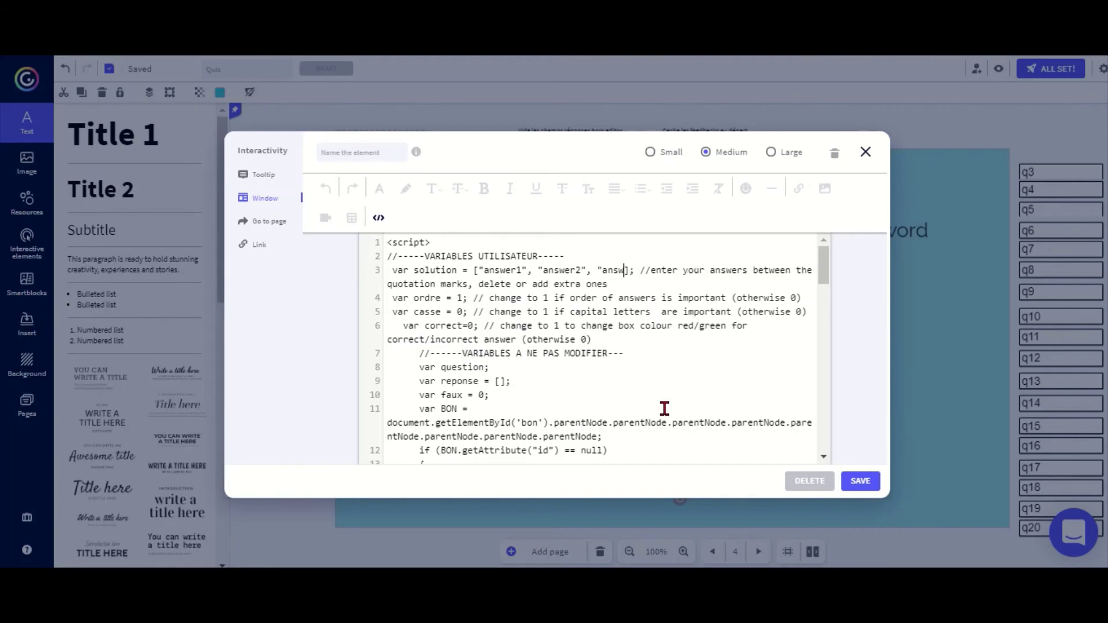
pyautogui.press('BackSpace')
pyautogui.press('BackSpace')
pyautogui.press('BackSpace')
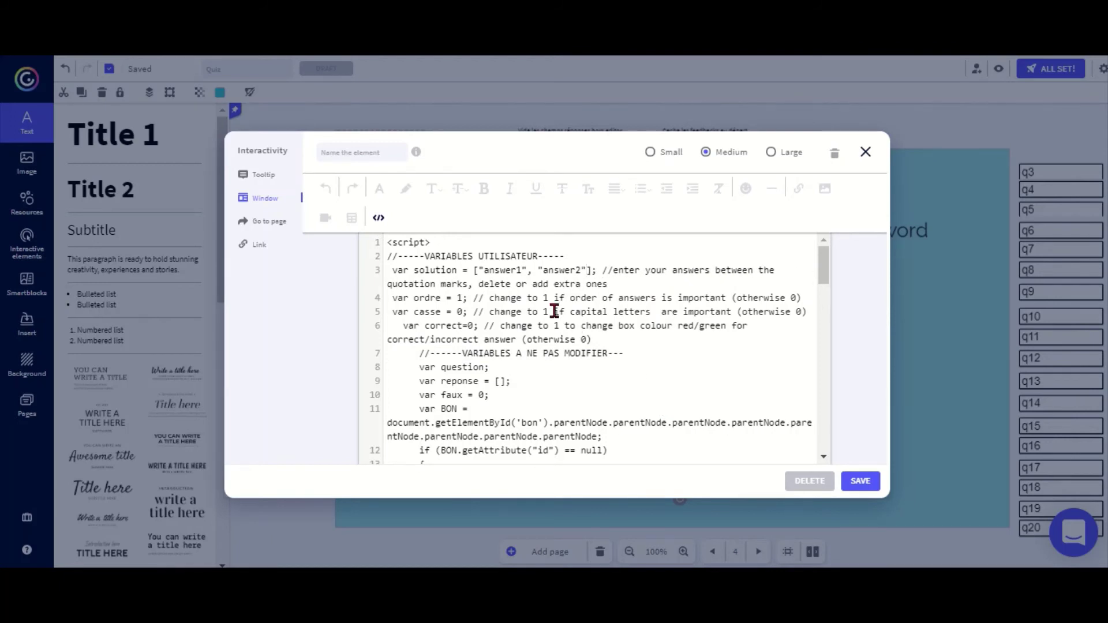
pyautogui.click(500, 271)
pyautogui.press('BackSpace')
pyautogui.press('BackSpace')
pyautogui.press('BackSpace')
pyautogui.press('BackSpace')
pyautogui.press('BackSpace')
pyautogui.press('BackSpace')
pyautogui.press('BackSpace')
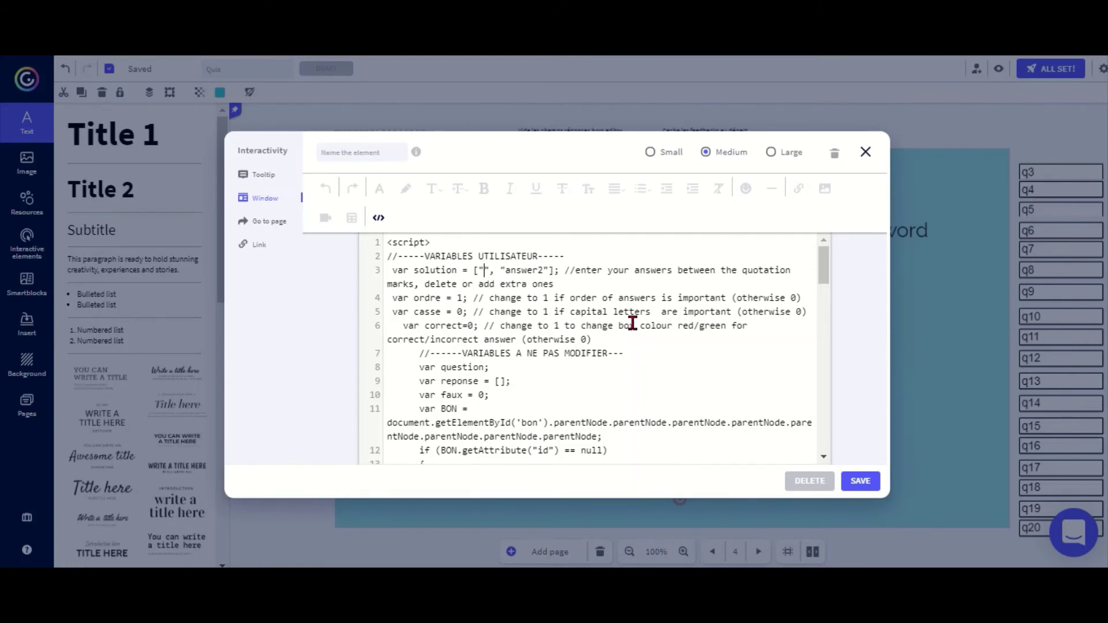
pyautogui.write('student')
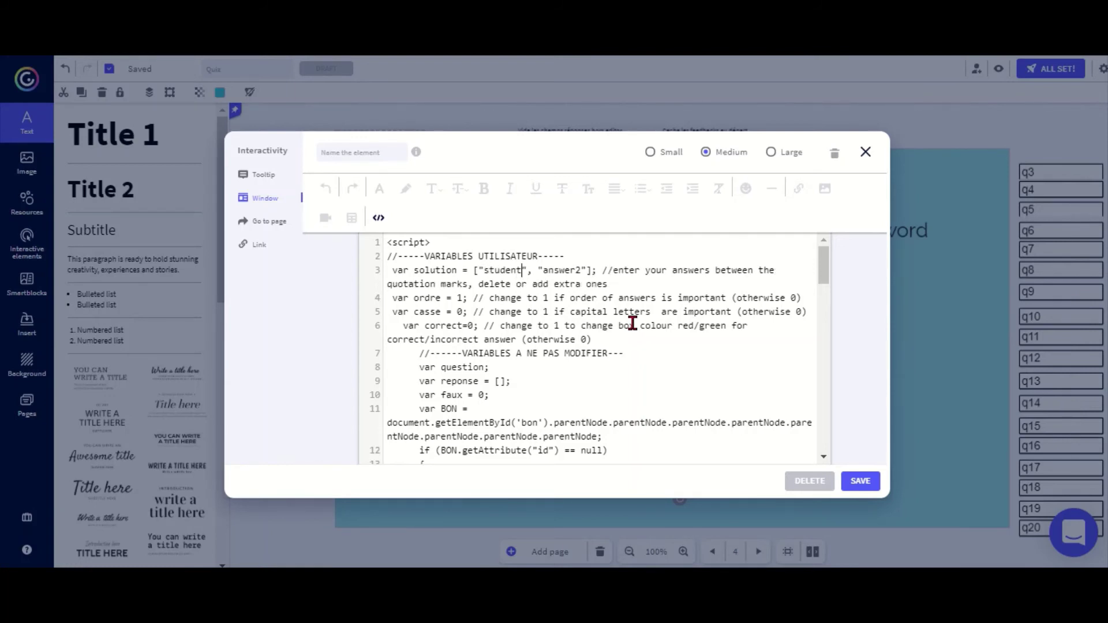
pyautogui.click(581, 270)
pyautogui.press('BackSpace')
pyautogui.press('BackSpace')
pyautogui.press('BackSpace')
pyautogui.press('BackSpace')
pyautogui.press('BackSpace')
pyautogui.press('BackSpace')
pyautogui.press('BackSpace')
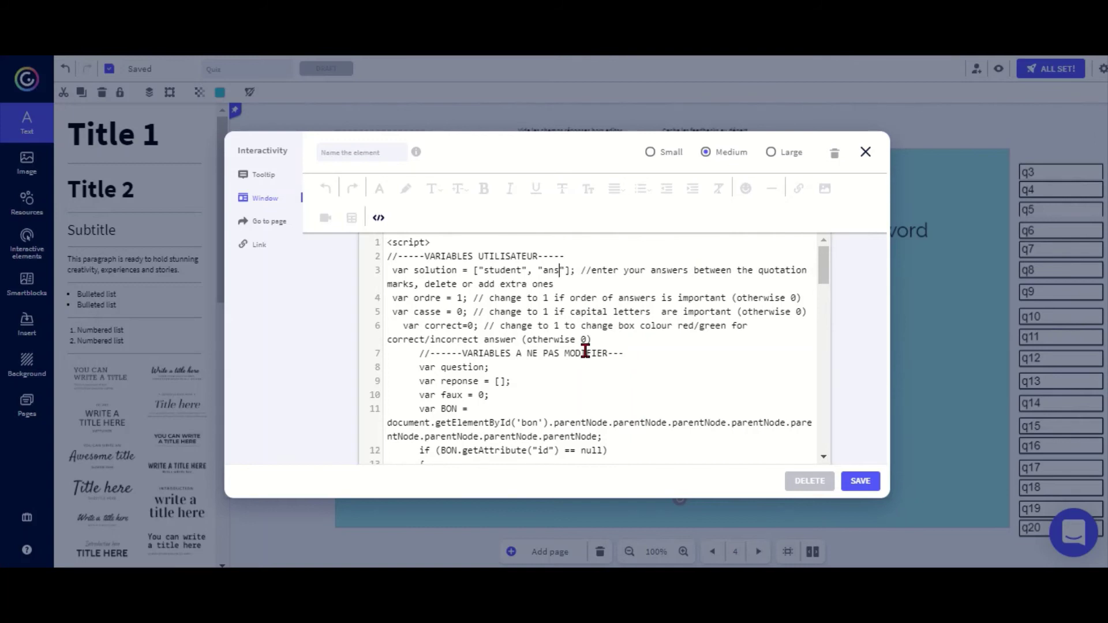
pyautogui.write('1234')
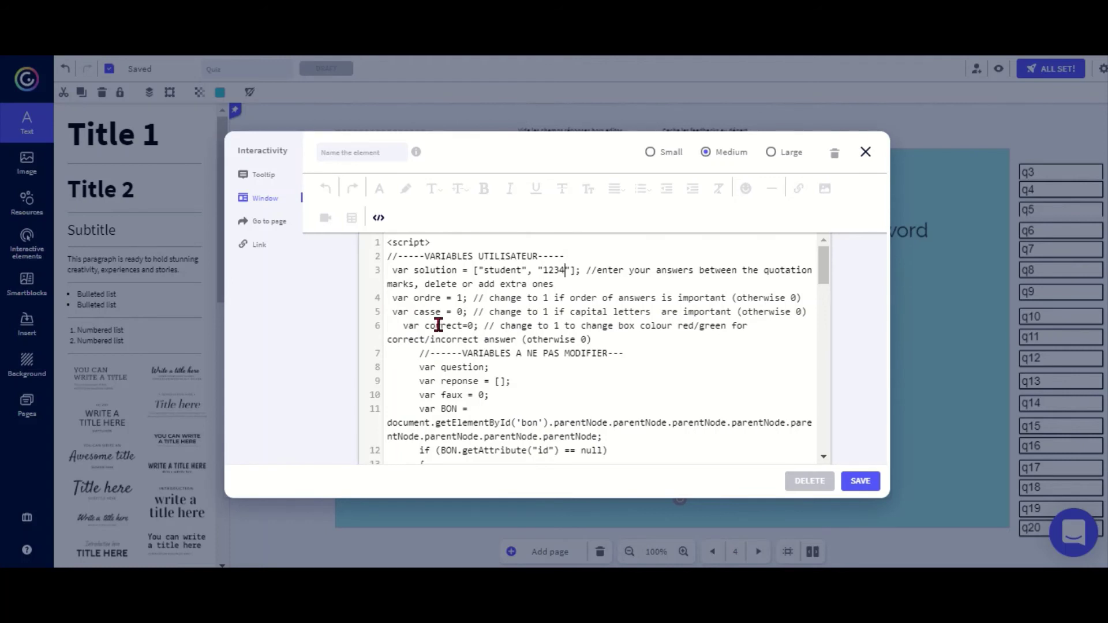
# Step: Change var casse from 0 to 1 for case-sensitive checking and save the OK-button script
pyautogui.click(467, 298)
pyautogui.press('BackSpace')
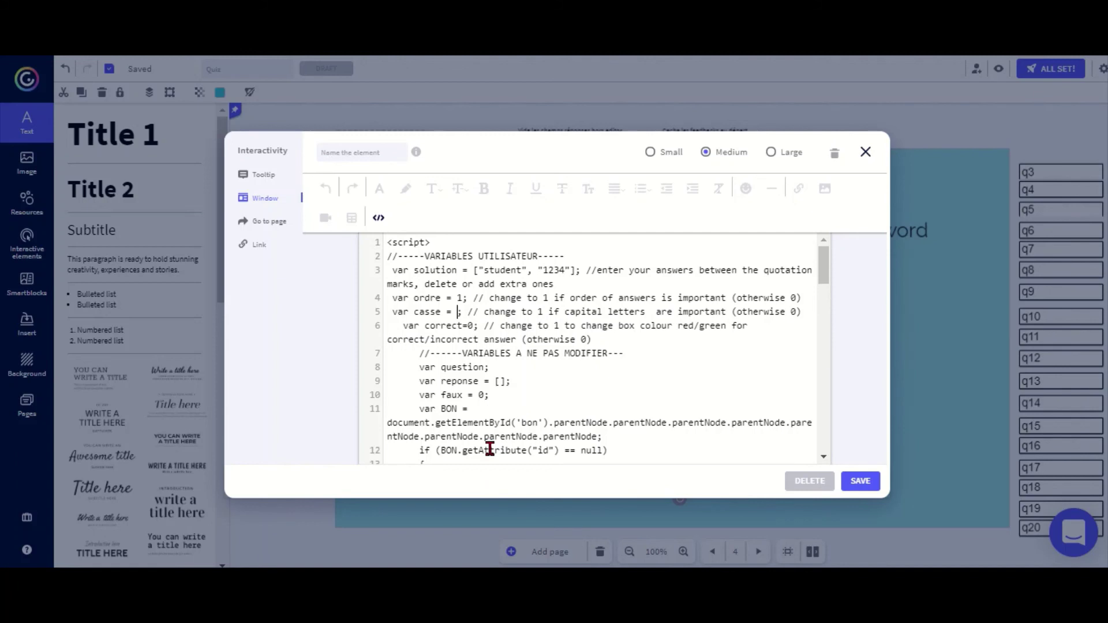
pyautogui.write('1')
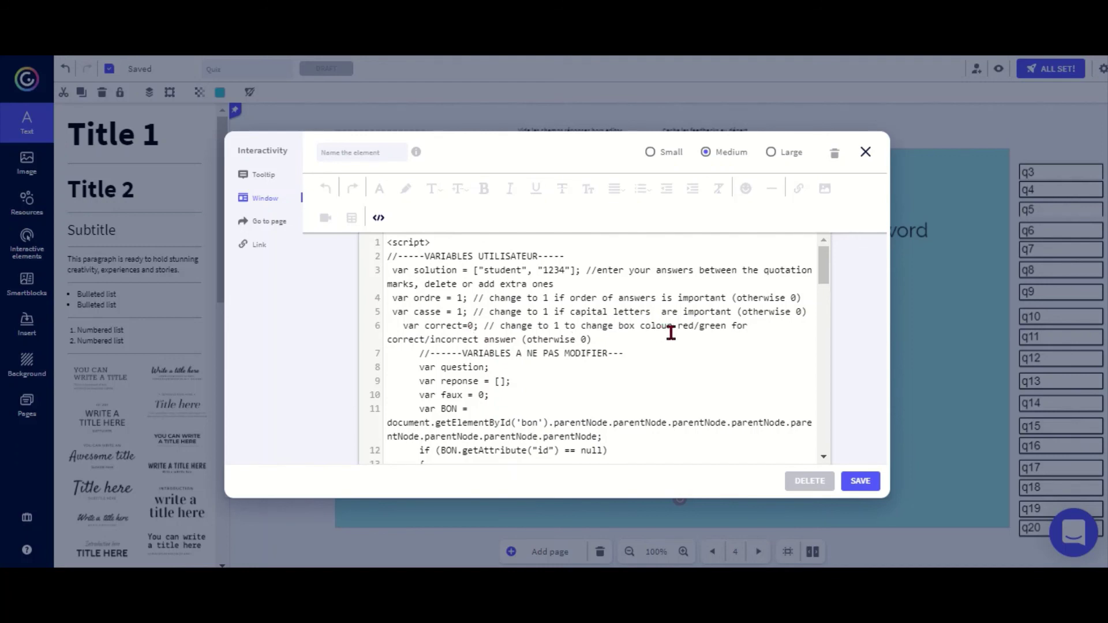
pyautogui.click(784, 333)
pyautogui.click(860, 482)
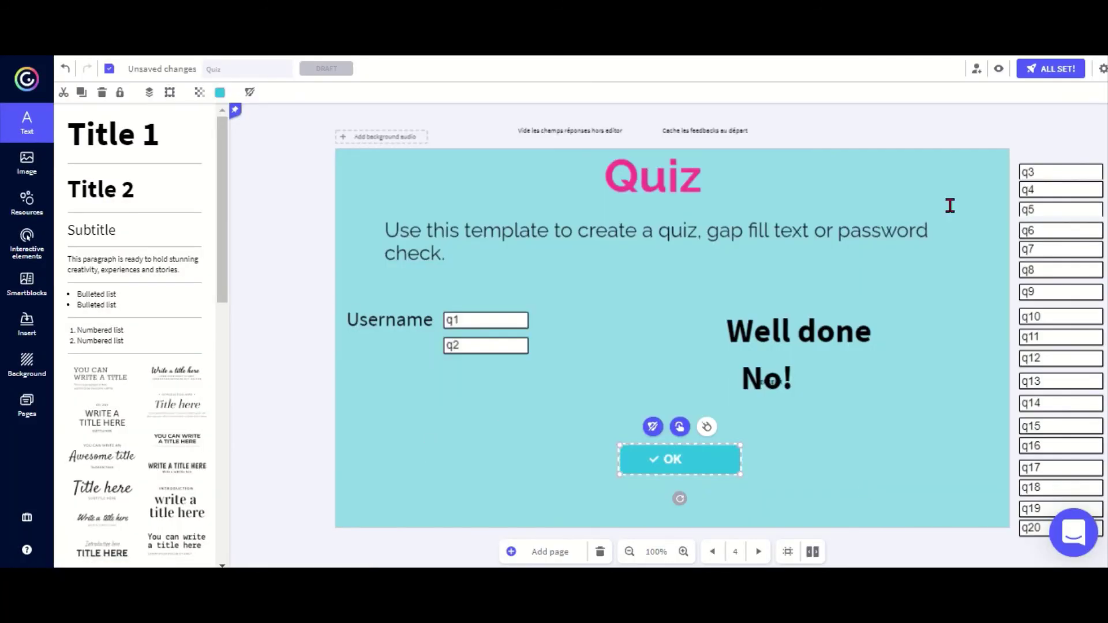
# Step: Preview the quiz, enter 'student' as the username plus the password, and submit to get 'Well done'
pyautogui.click(999, 68)
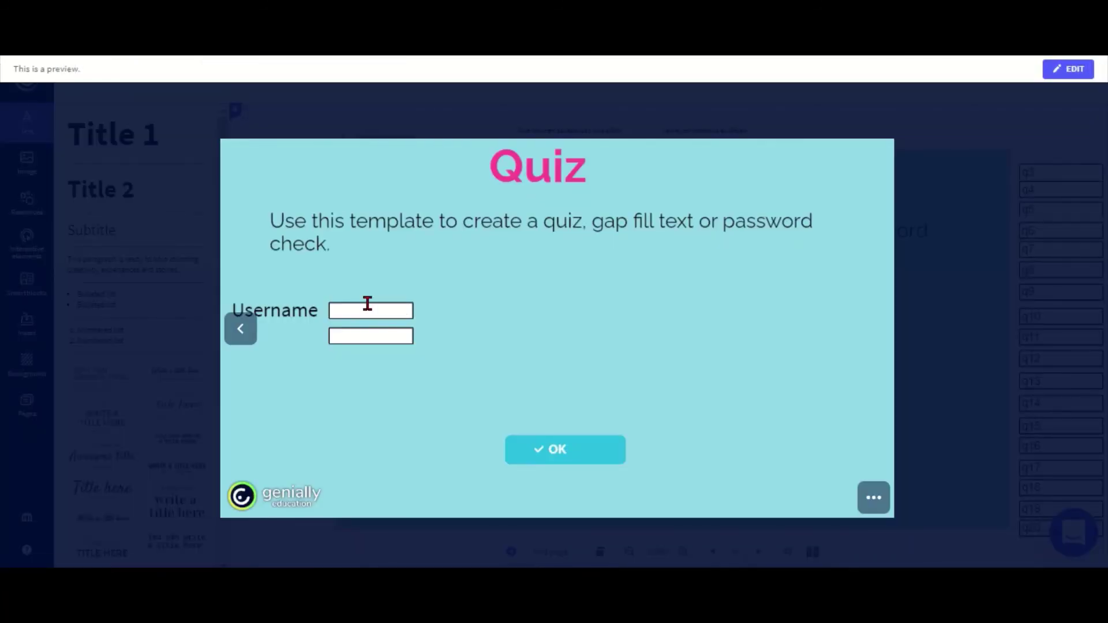
pyautogui.click(367, 303)
pyautogui.write('s')
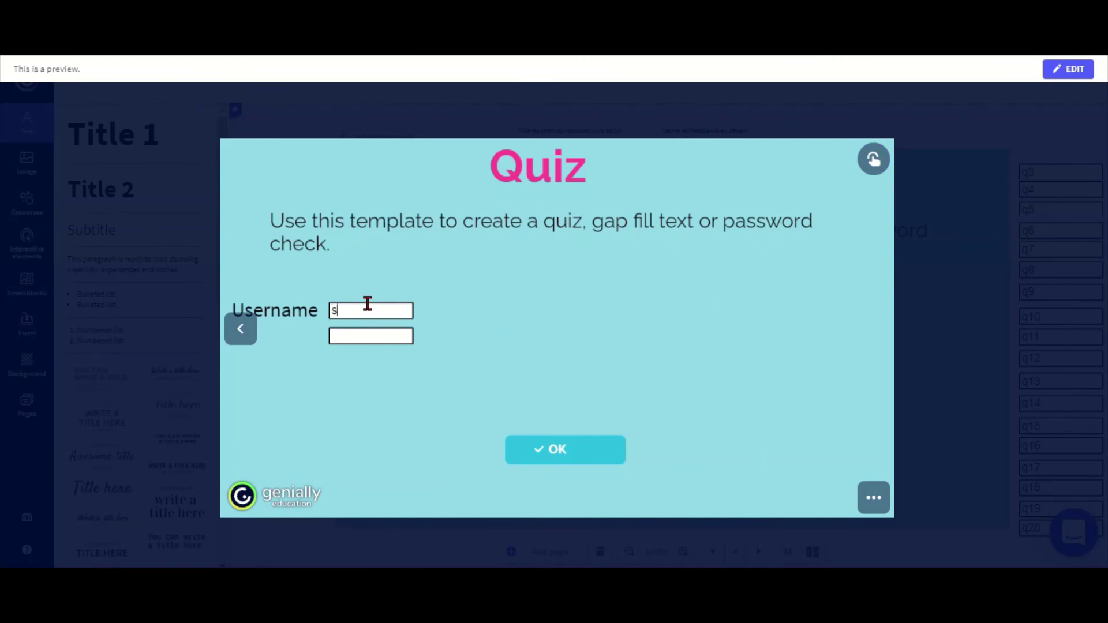
pyautogui.write('tudent')
pyautogui.press('Tab')
pyautogui.click(540, 450)
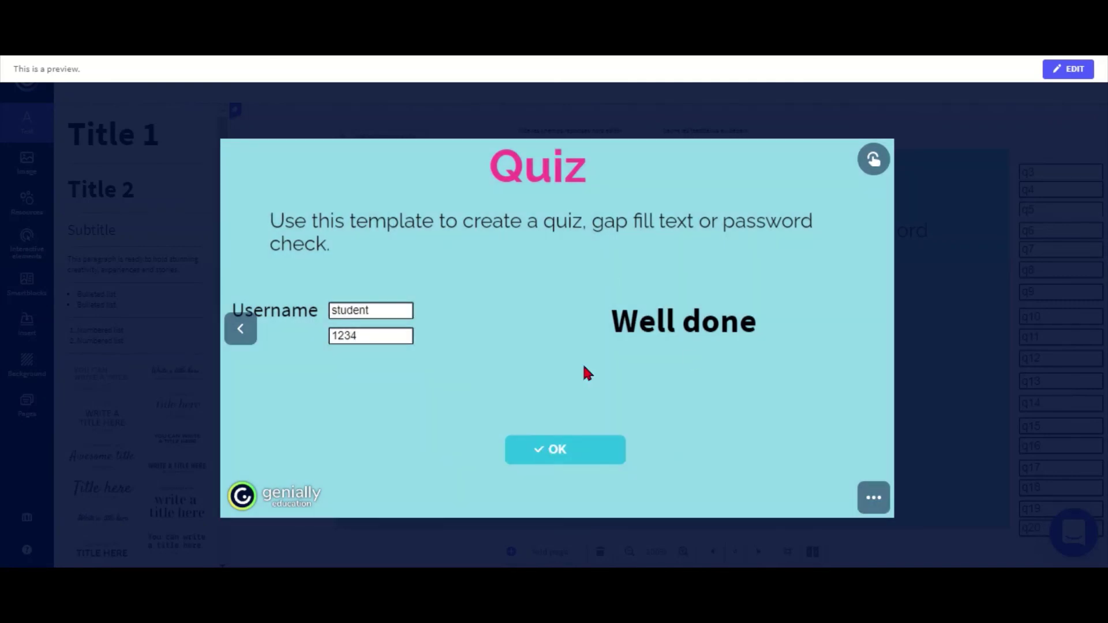